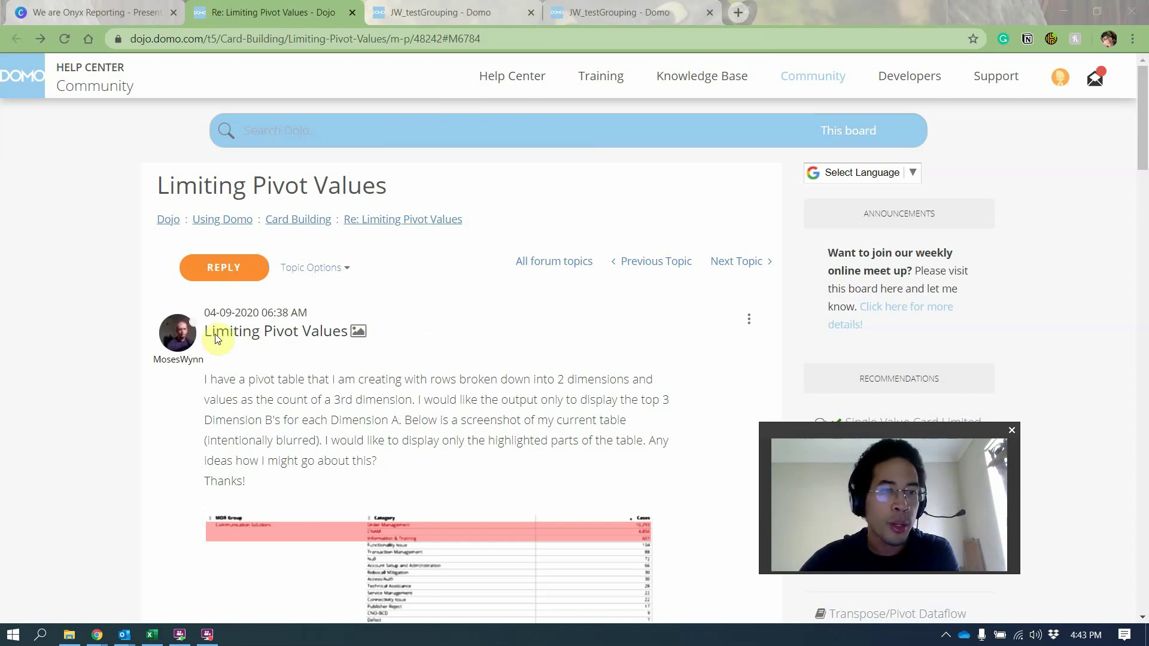
# - Scroll through the Dojo thread's pivot screenshot and replies to jaeW_at_Domo's LIMIT N rows reply
pyautogui.moveTo(204, 316); pyautogui.dragTo(246, 316)
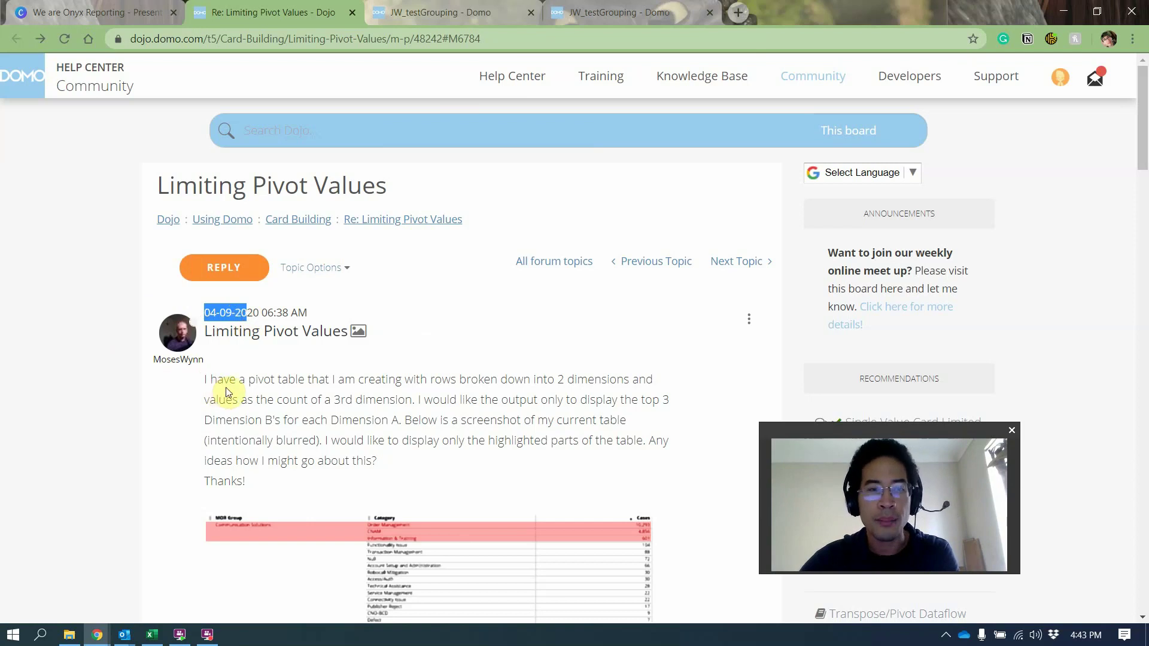
pyautogui.scroll(-15, 222, 394)
pyautogui.scroll(-1, 228, 392)
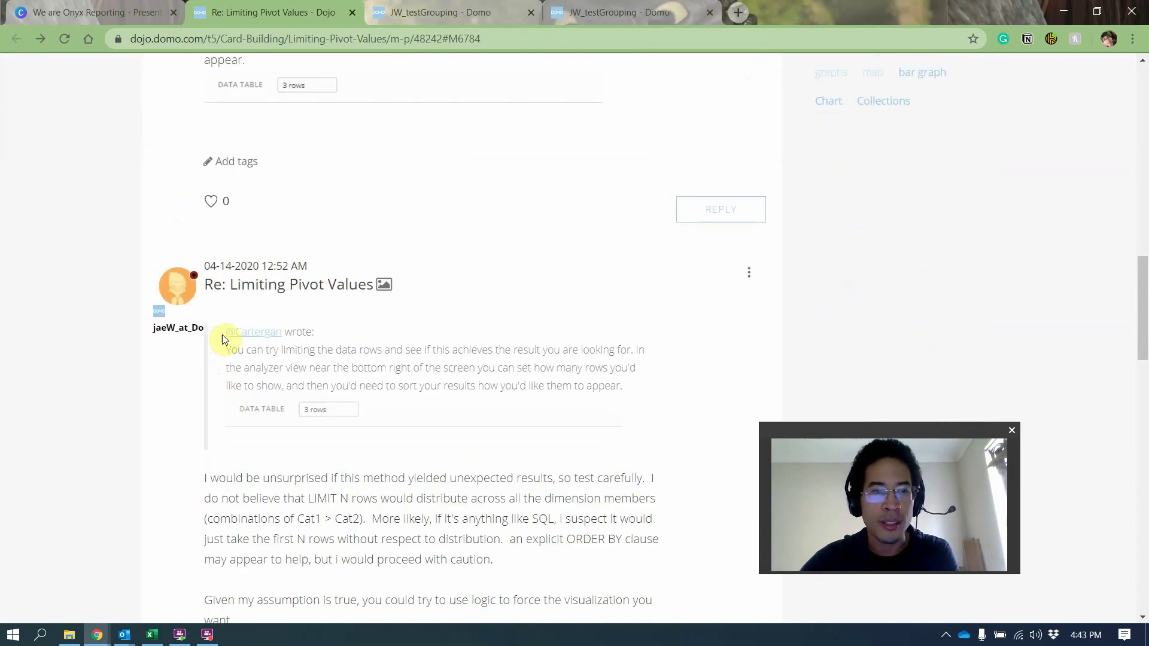
pyautogui.moveTo(211, 266); pyautogui.dragTo(261, 266)
pyautogui.scroll(5, 304, 330)
pyautogui.scroll(-12, 305, 331)
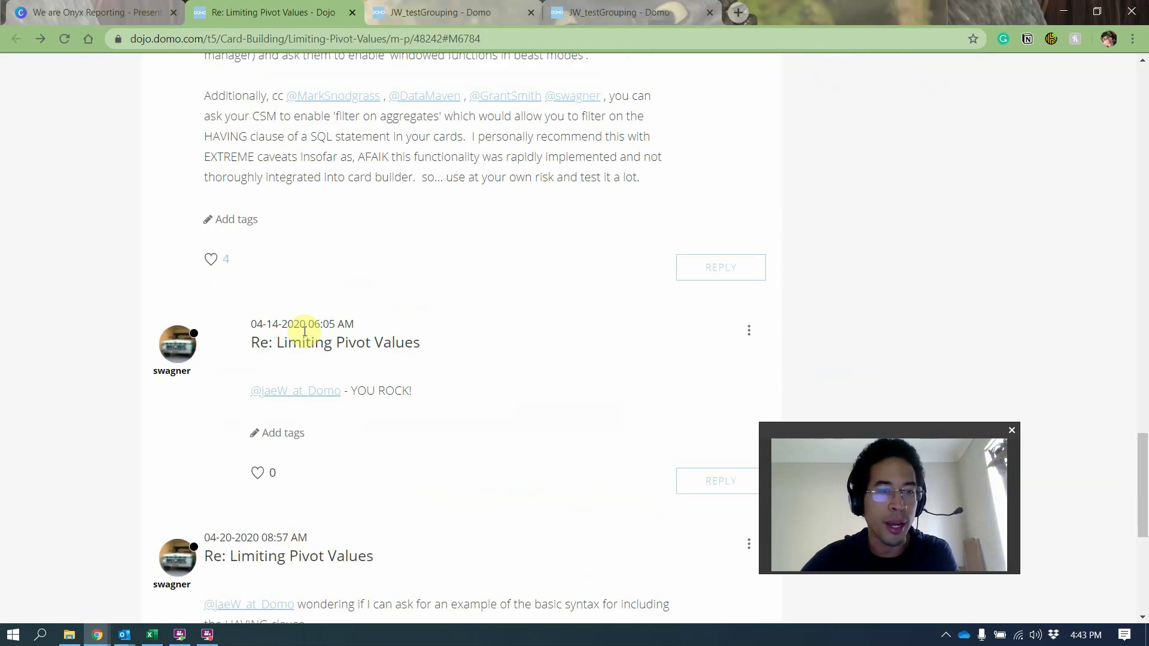
pyautogui.scroll(-5, 304, 332)
pyautogui.scroll(15, 445, 370)
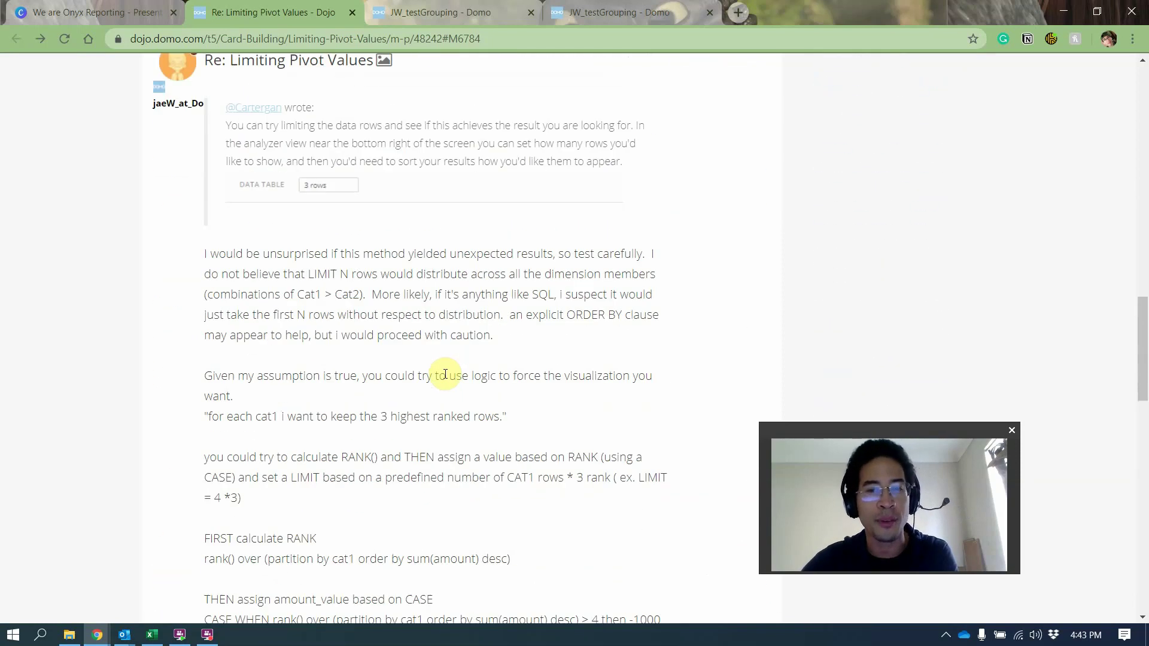
pyautogui.scroll(15, 446, 370)
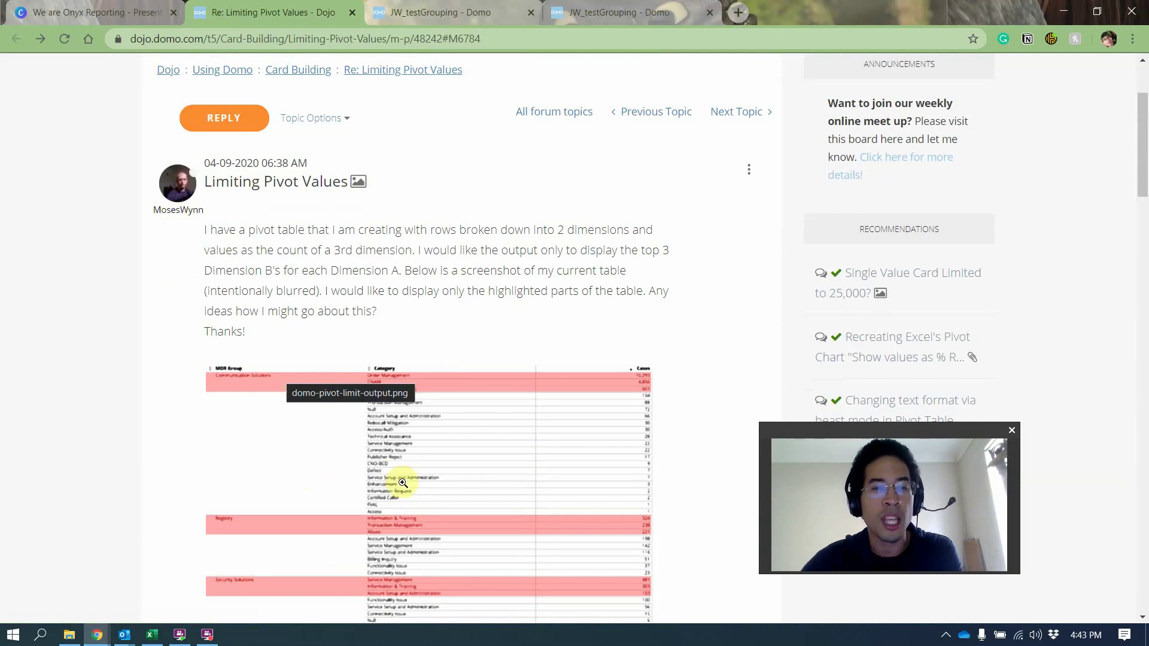
pyautogui.scroll(-1, 444, 346)
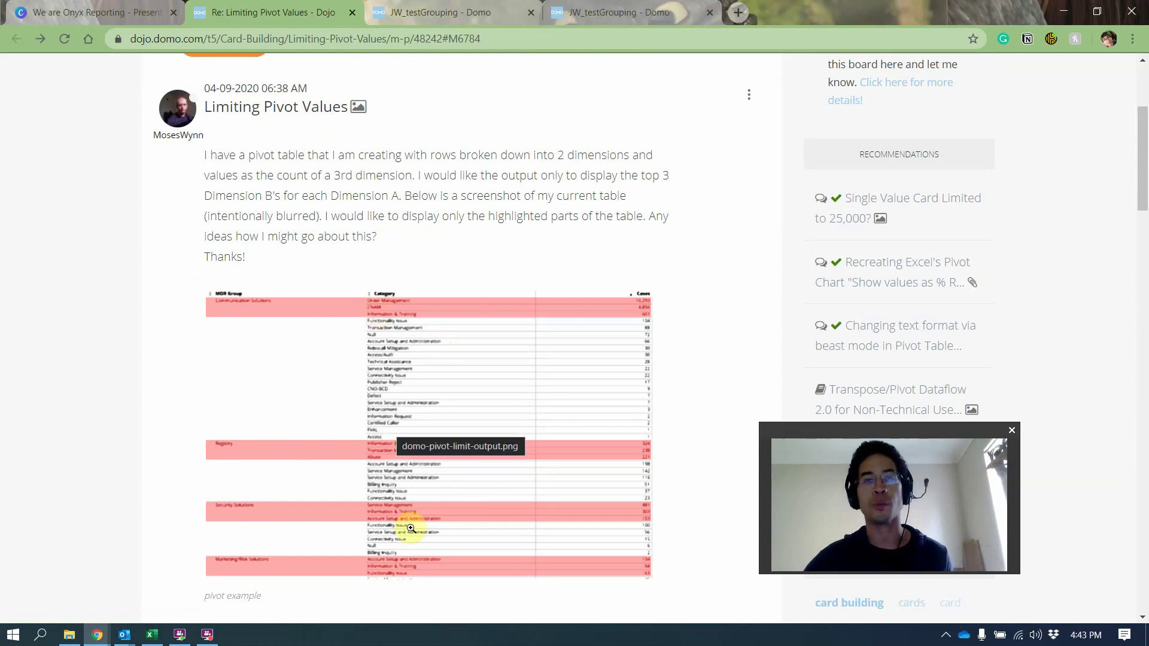
pyautogui.scroll(-9, 411, 528)
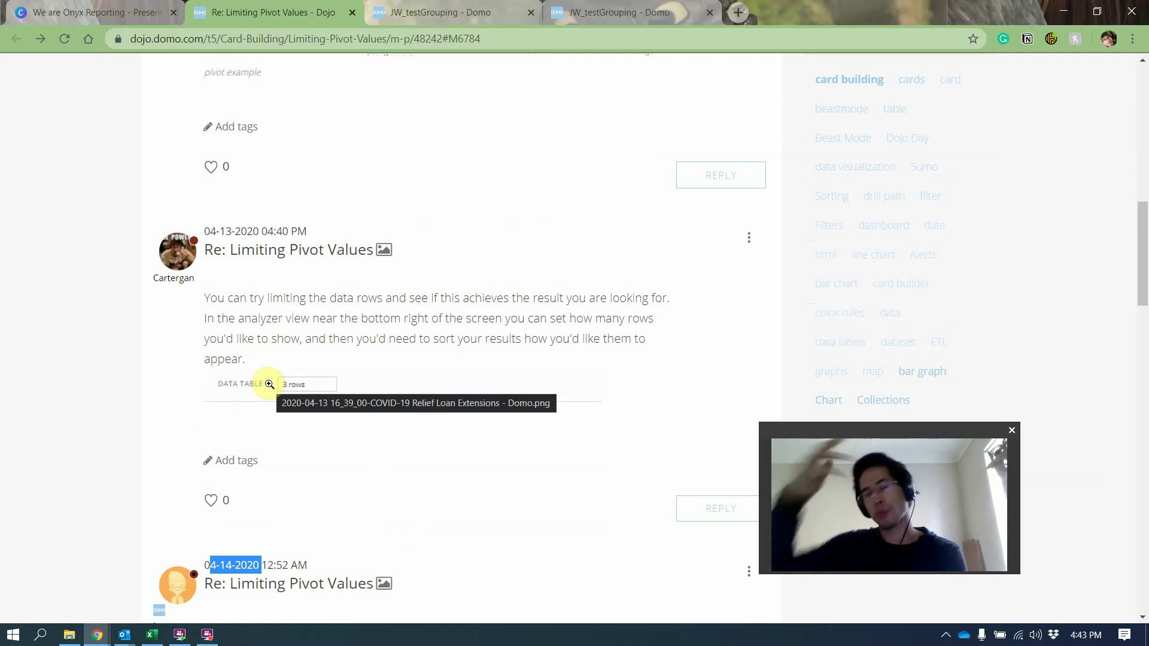
pyautogui.scroll(7, 226, 315)
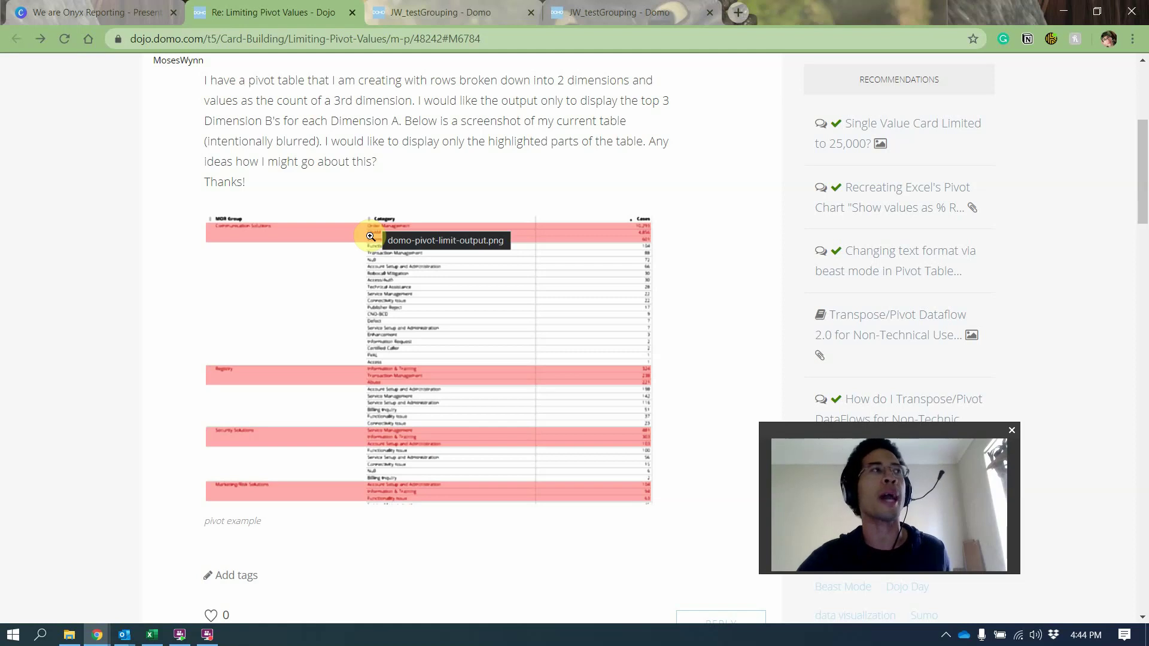
pyautogui.scroll(3, 370, 236)
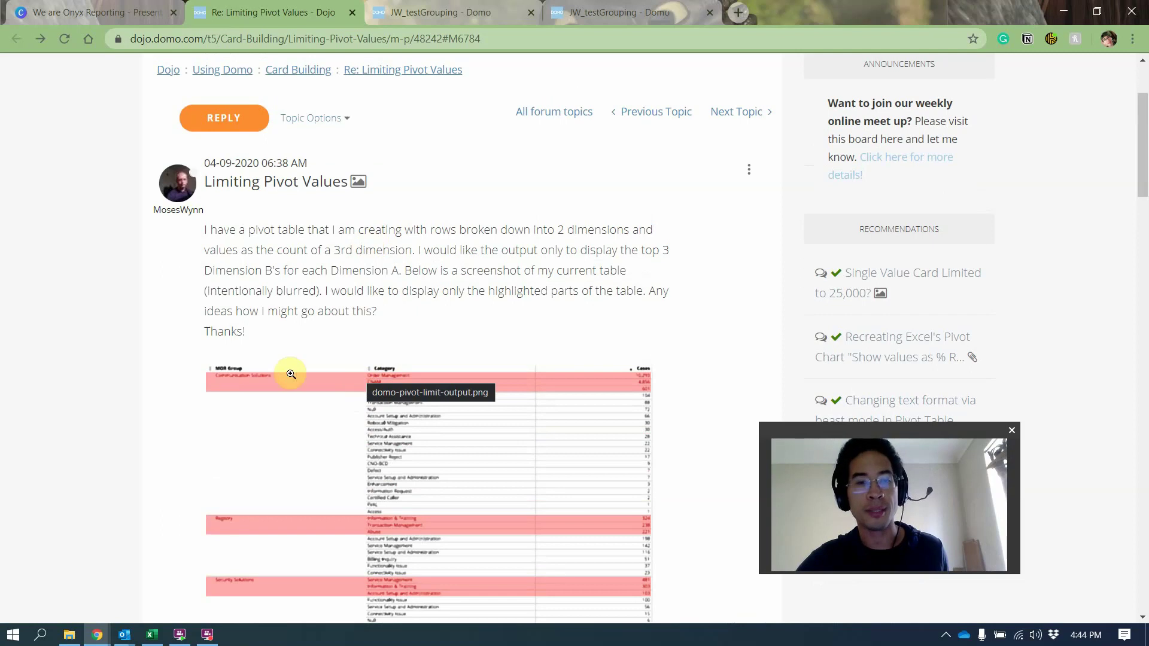
pyautogui.scroll(-6, 225, 380)
pyautogui.scroll(-3, 256, 390)
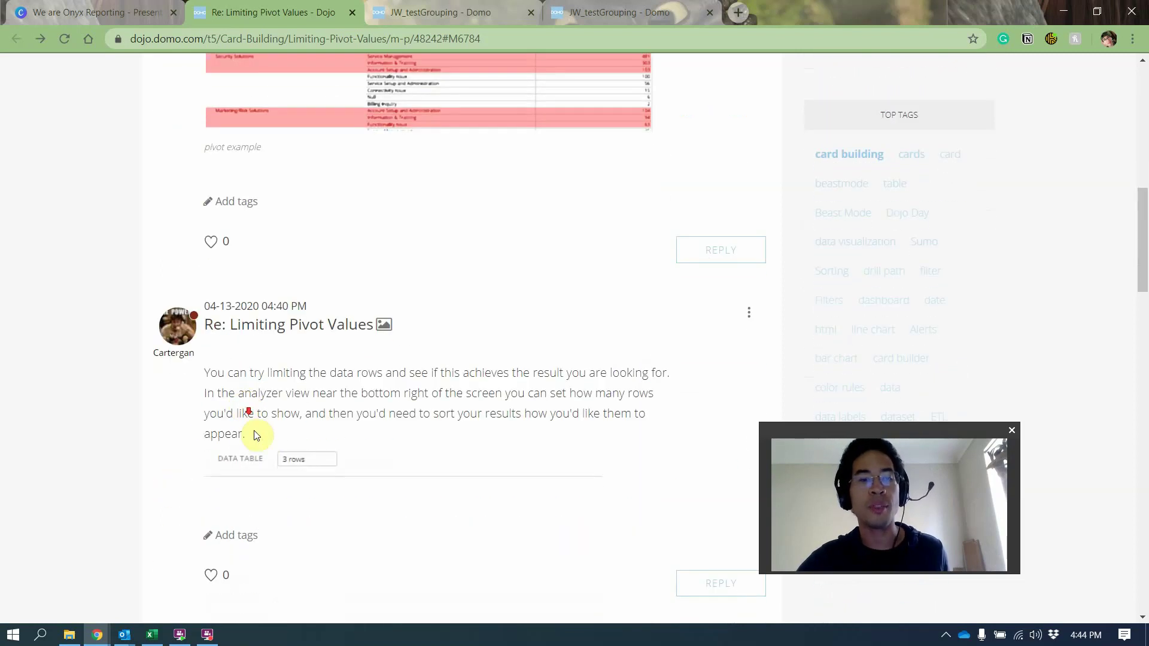
pyautogui.scroll(-10, 279, 456)
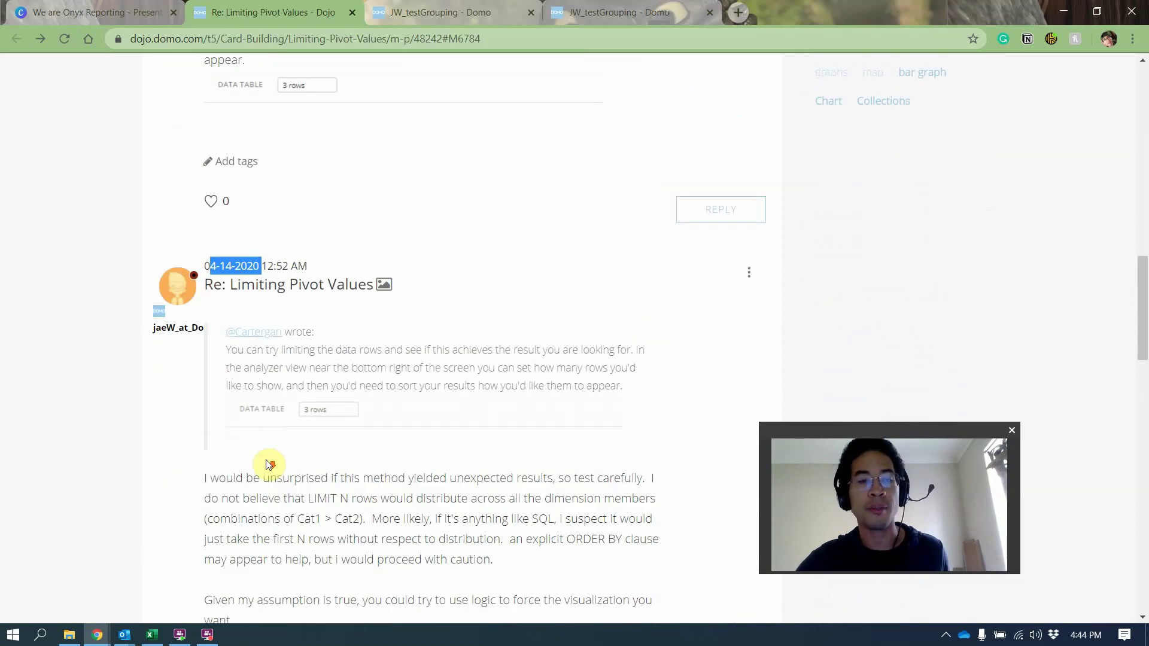
# - Highlight the rank() over partition line and the CASE amount_value pseudo-code, then scroll back up
pyautogui.scroll(-4, 292, 405)
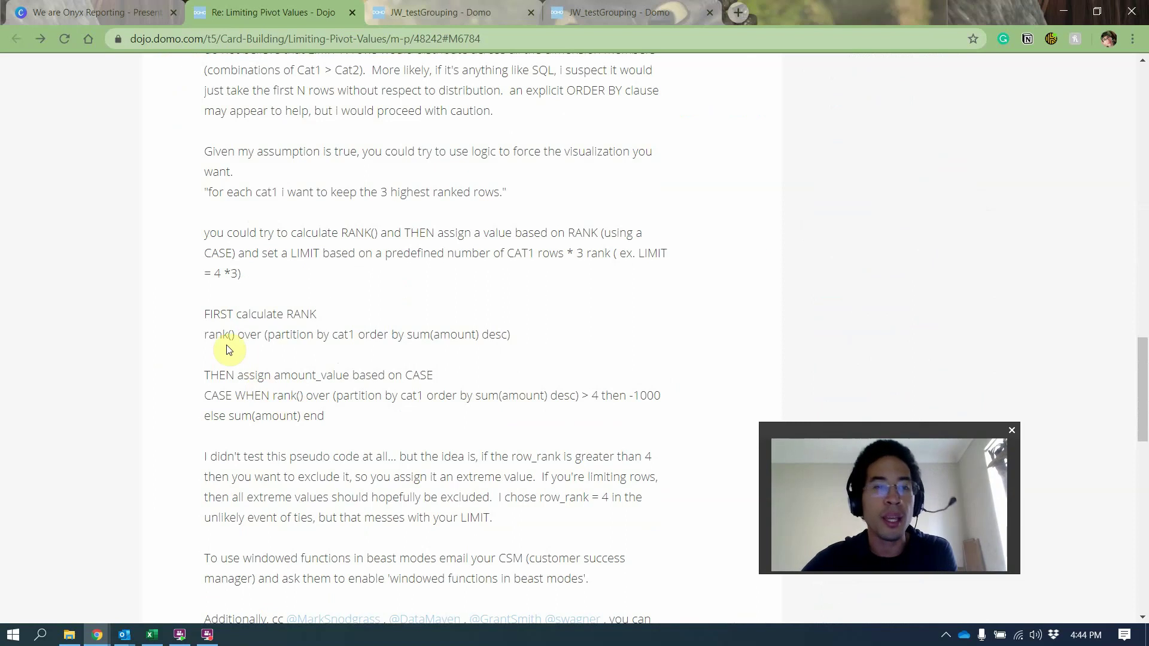
pyautogui.moveTo(201, 336); pyautogui.dragTo(376, 412)
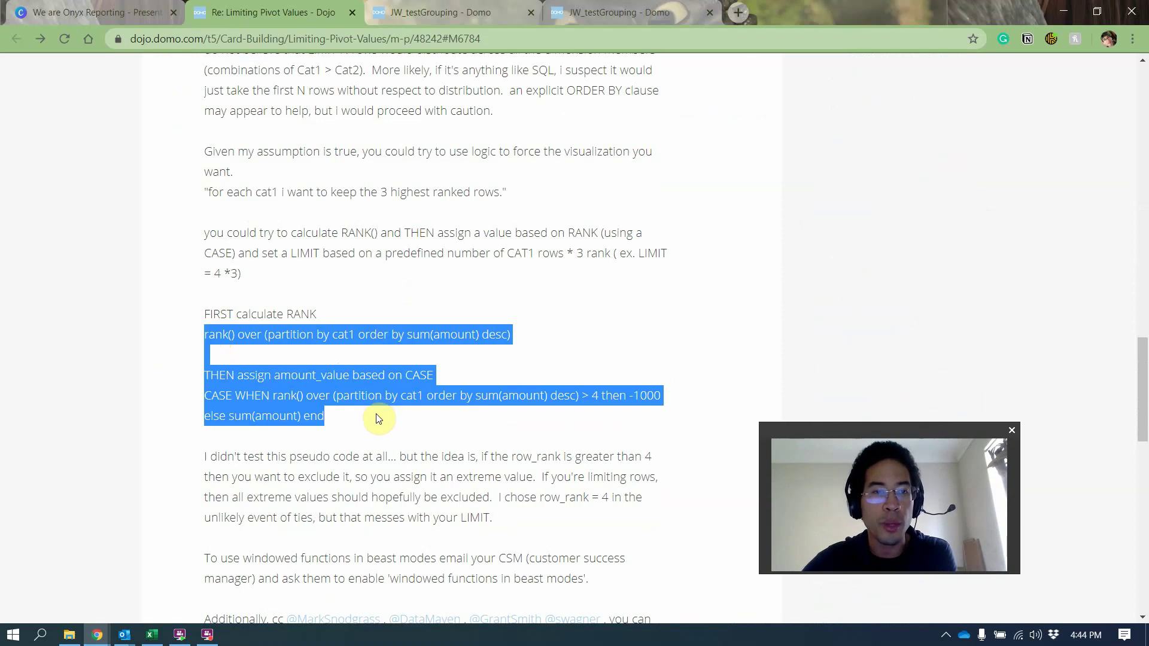
pyautogui.moveTo(203, 335); pyautogui.dragTo(508, 335)
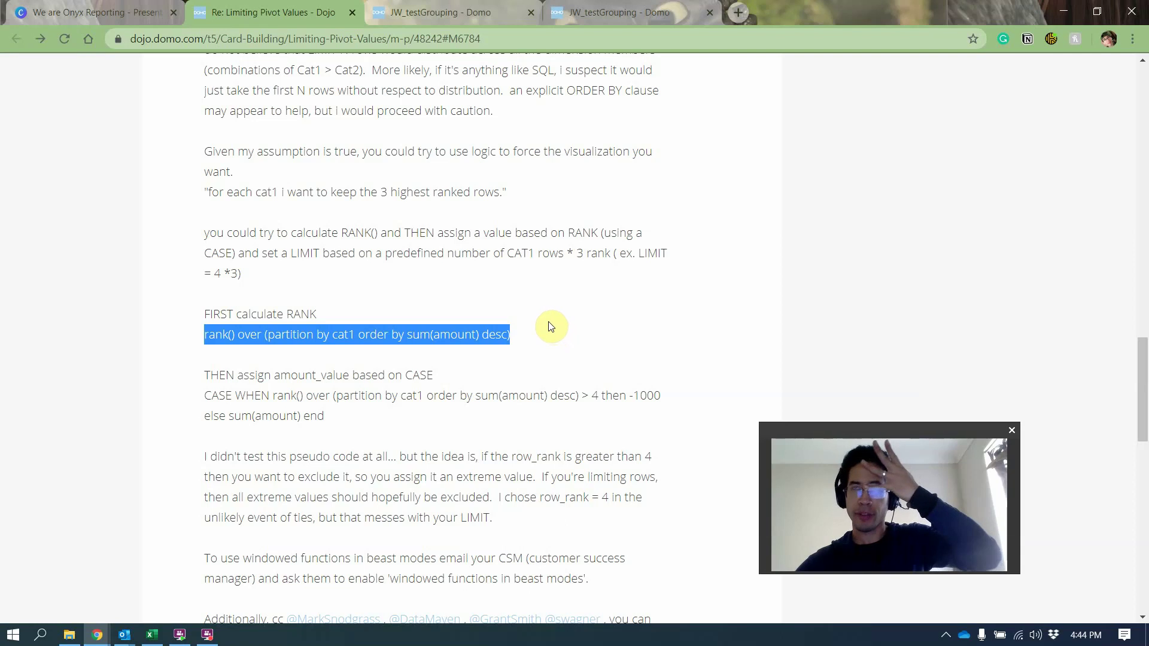
pyautogui.click(313, 377)
pyautogui.moveTo(227, 376); pyautogui.dragTo(468, 411)
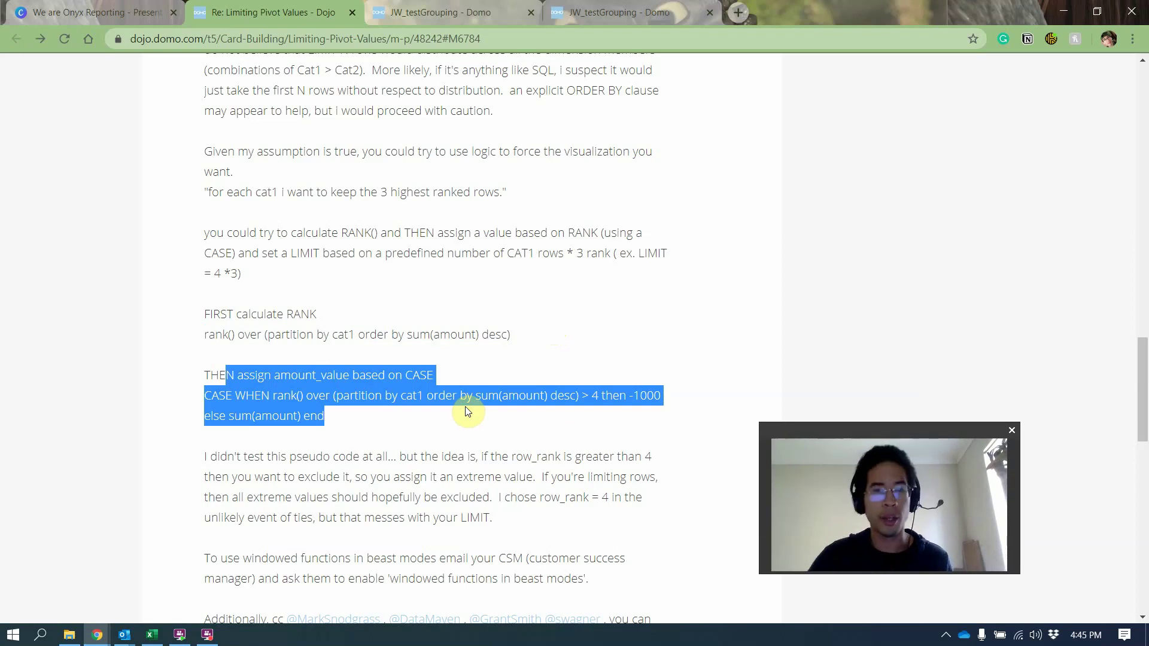
pyautogui.scroll(-3, 468, 413)
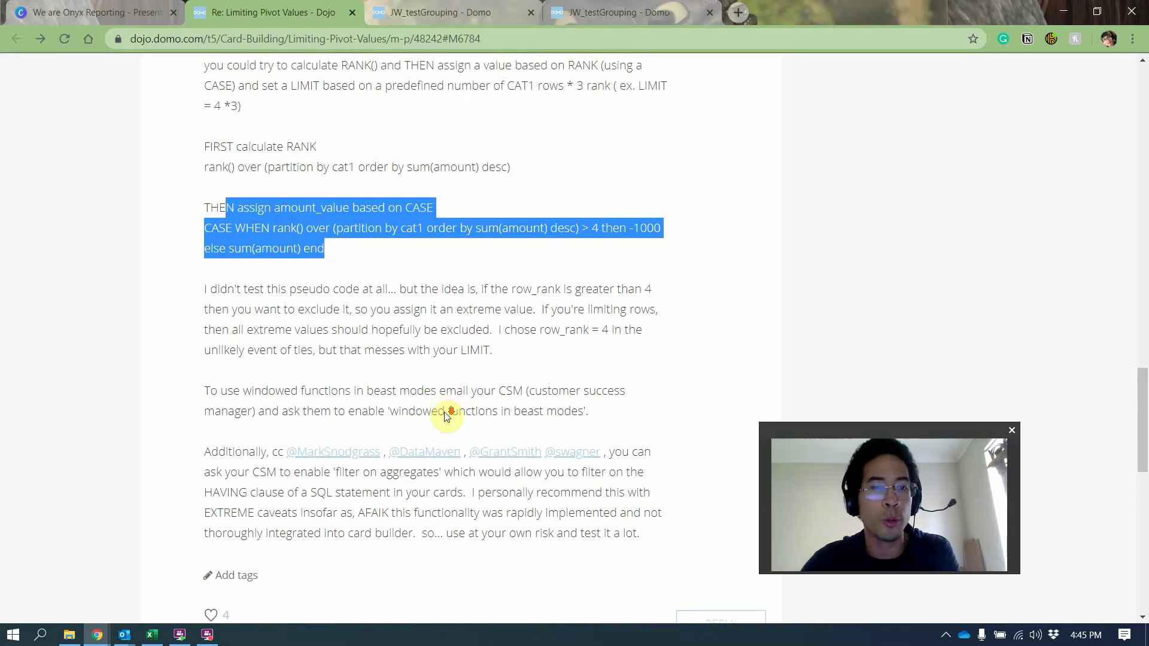
pyautogui.scroll(9, 311, 458)
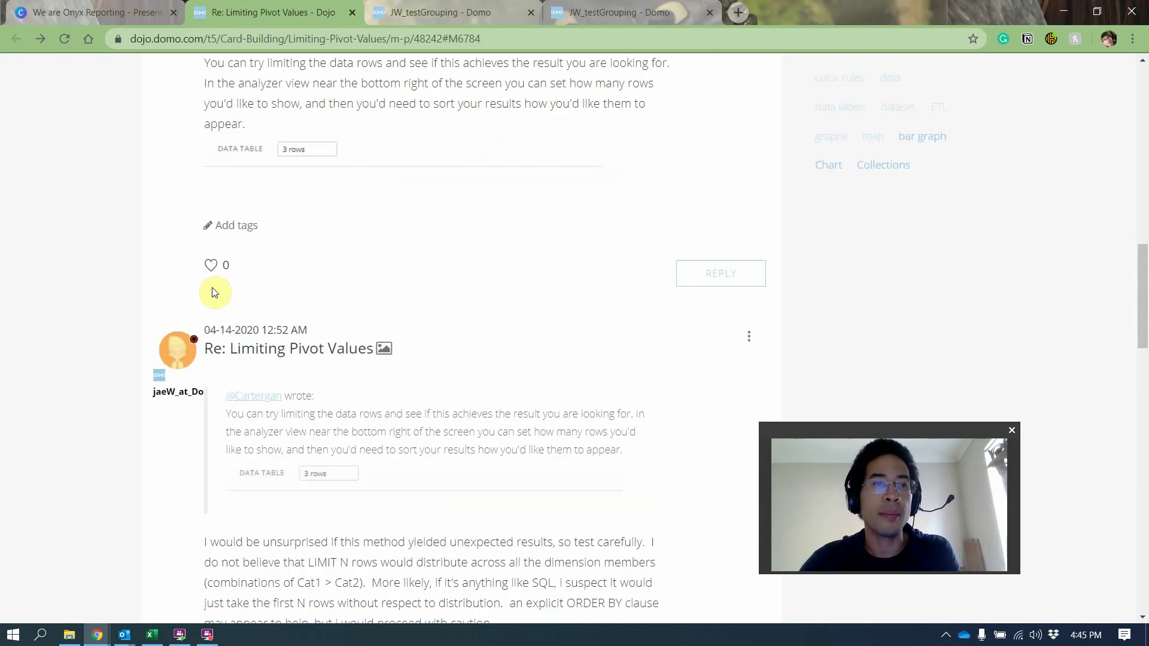
pyautogui.scroll(1, 250, 379)
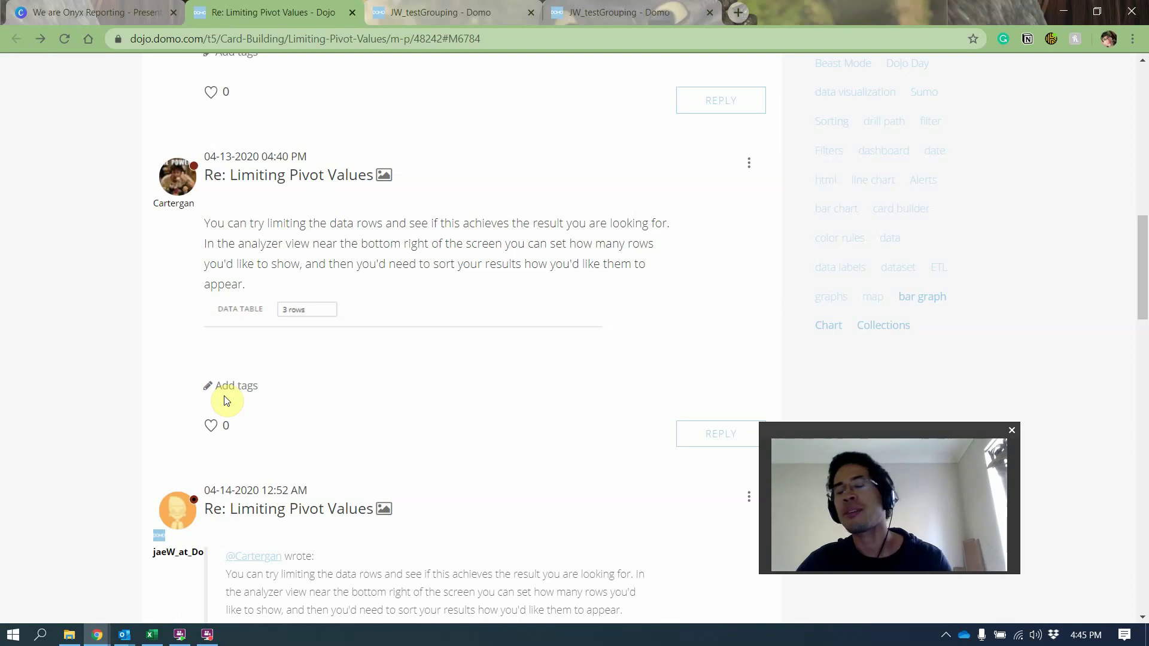
# - Exit the JW_testGrouping analyzer discarding changes, then show and reload the dataset's DATA tab
pyautogui.click(463, 19)
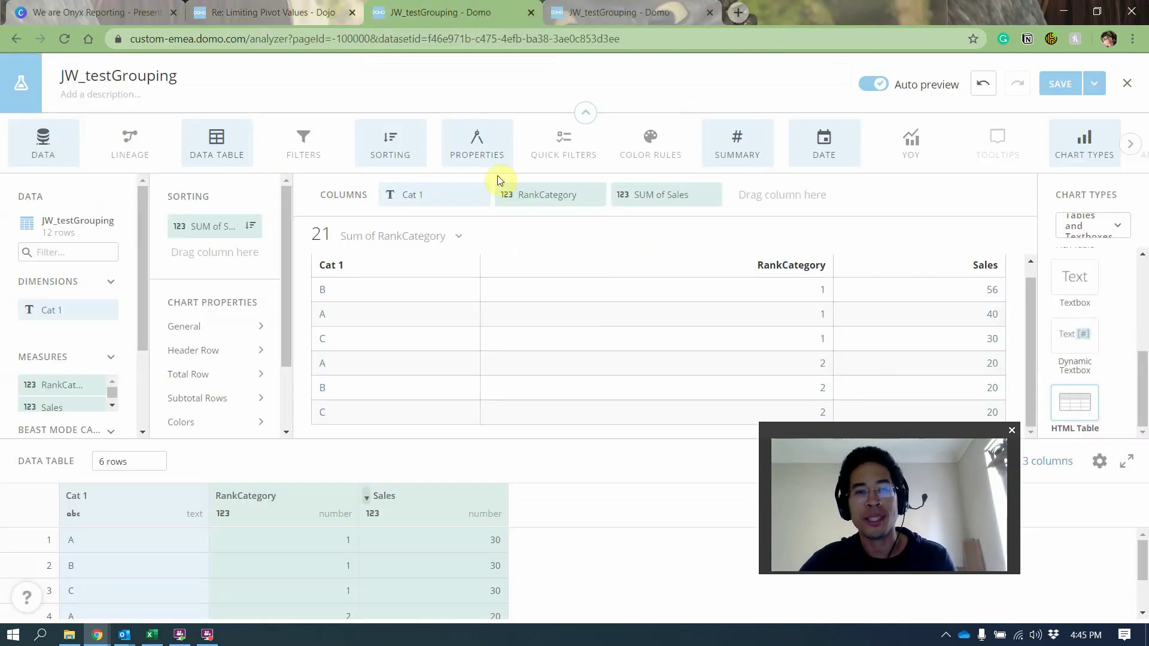
pyautogui.click(1126, 85)
pyautogui.click(647, 134)
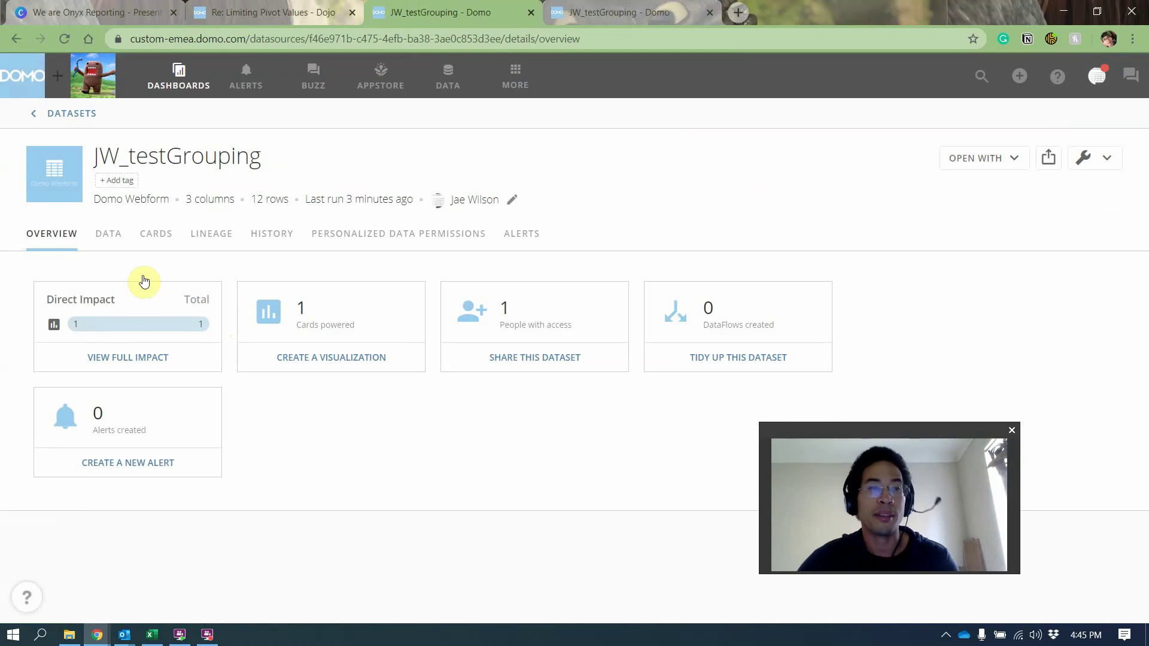
pyautogui.click(106, 235)
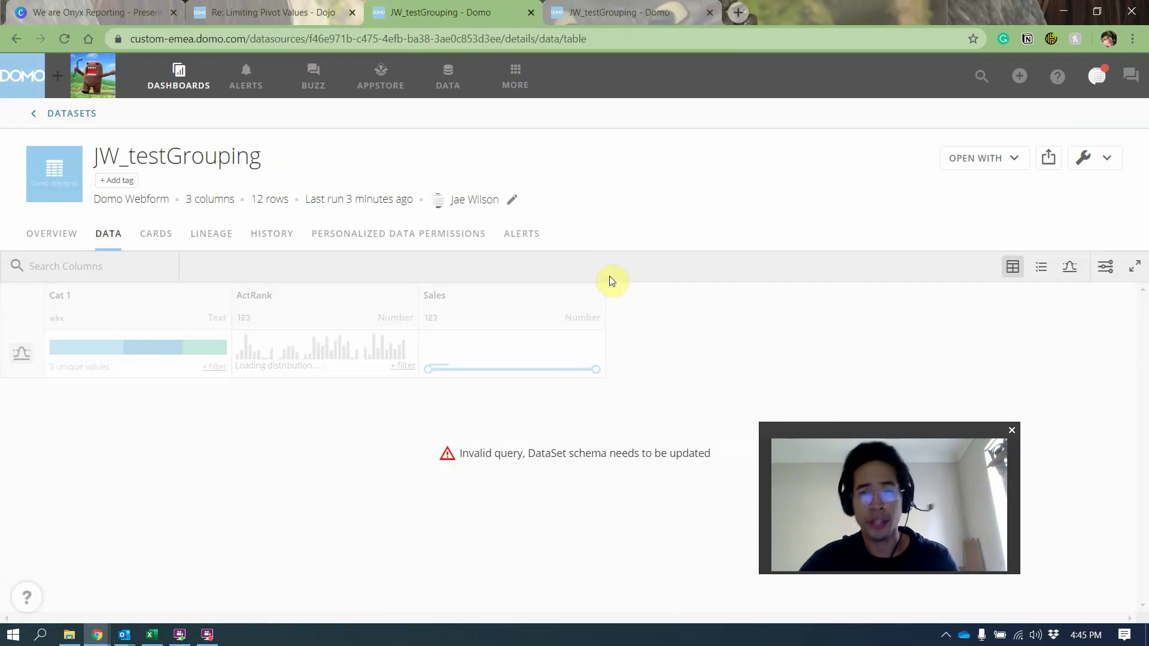
pyautogui.click(70, 36)
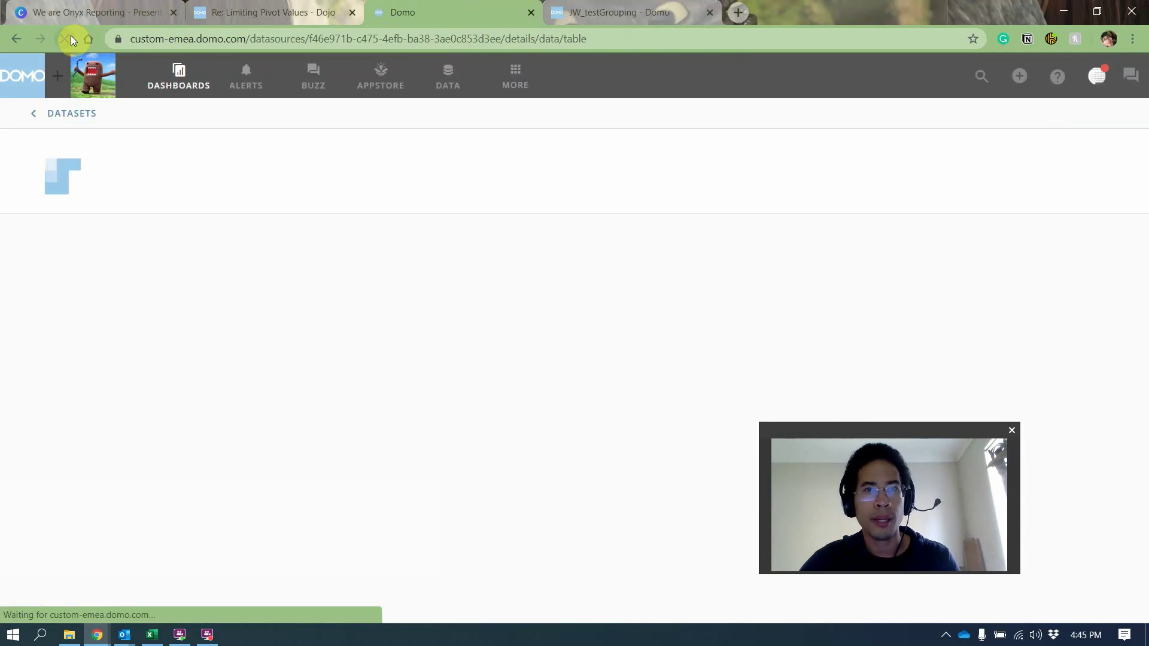
pyautogui.click(710, 13)
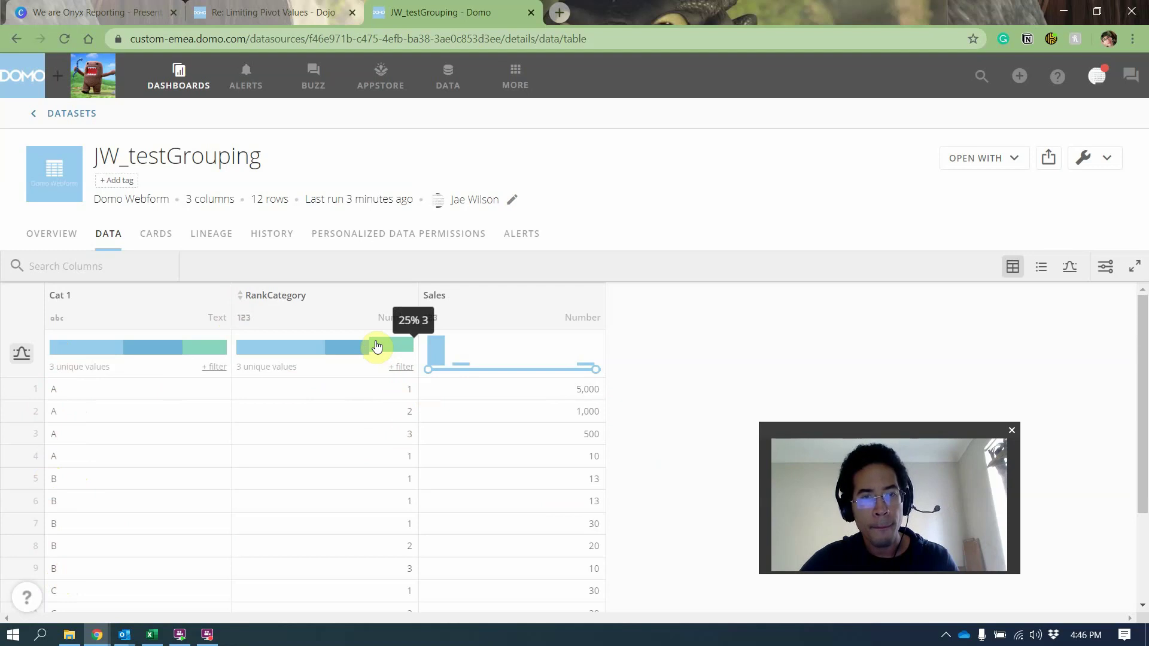
# - Open the dataset's webform editor and change Sales cell C5 to 5005
pyautogui.click(1106, 158)
pyautogui.click(1034, 261)
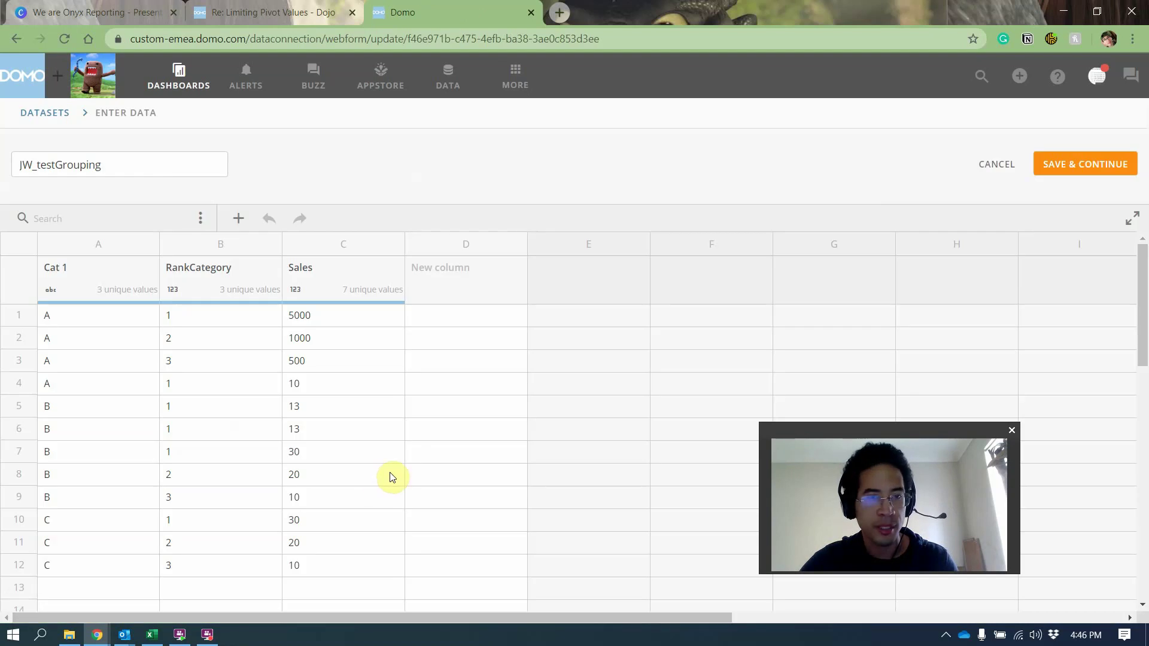
pyautogui.click(287, 406)
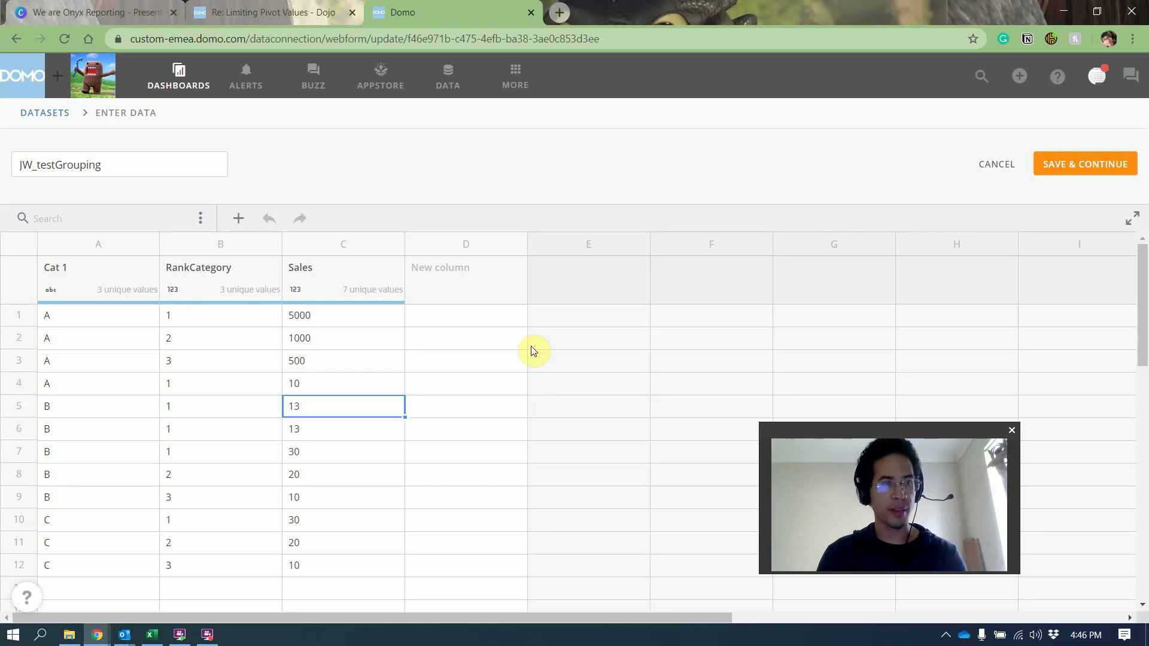
pyautogui.write('500')
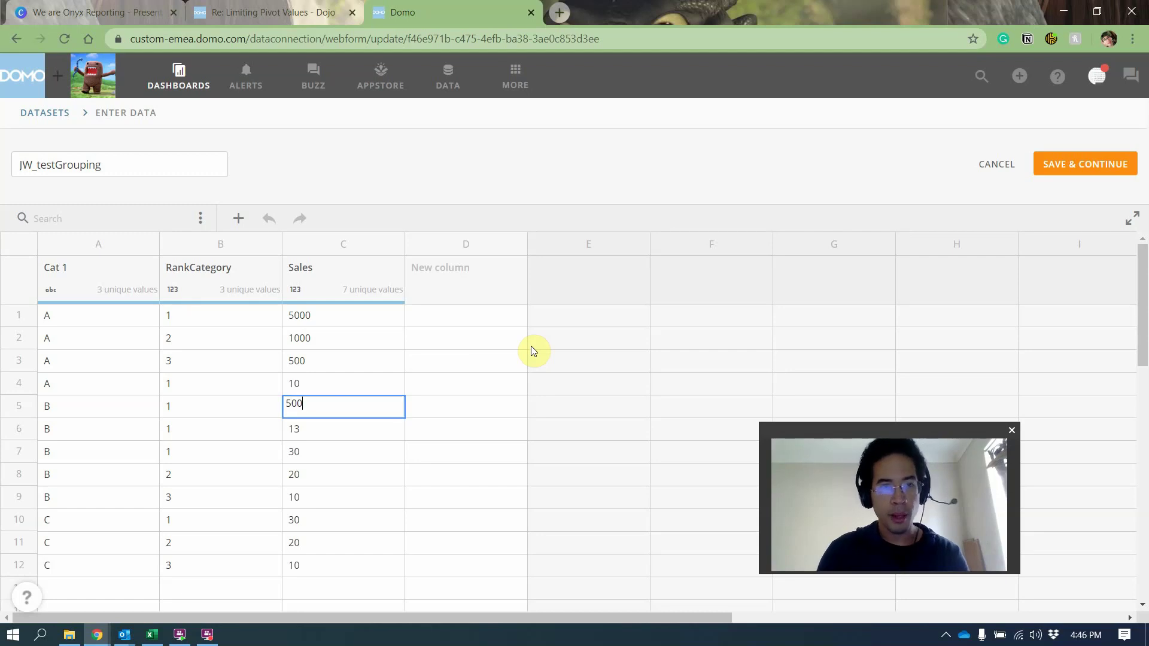
pyautogui.write('0')
pyautogui.press('BackSpace')
pyautogui.write('5')
pyautogui.press('Return')
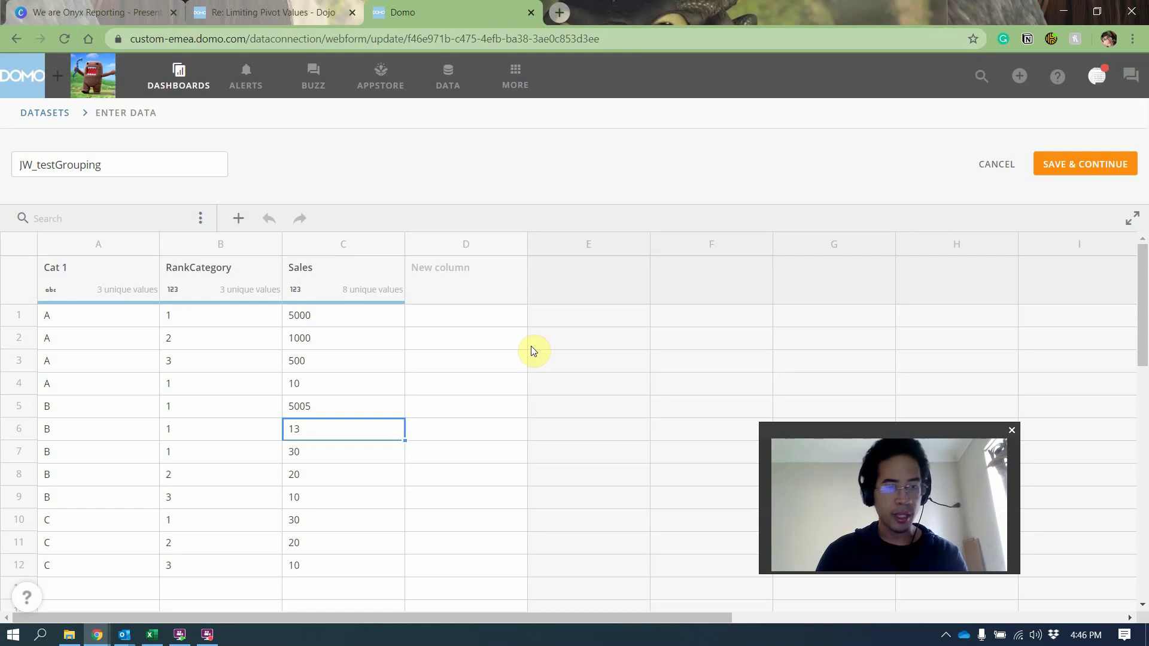
# - Set Sales cells C6–C9 to 220, 500, 5000 and 1000, then save the dataset
pyautogui.write('220')
pyautogui.press('Return')
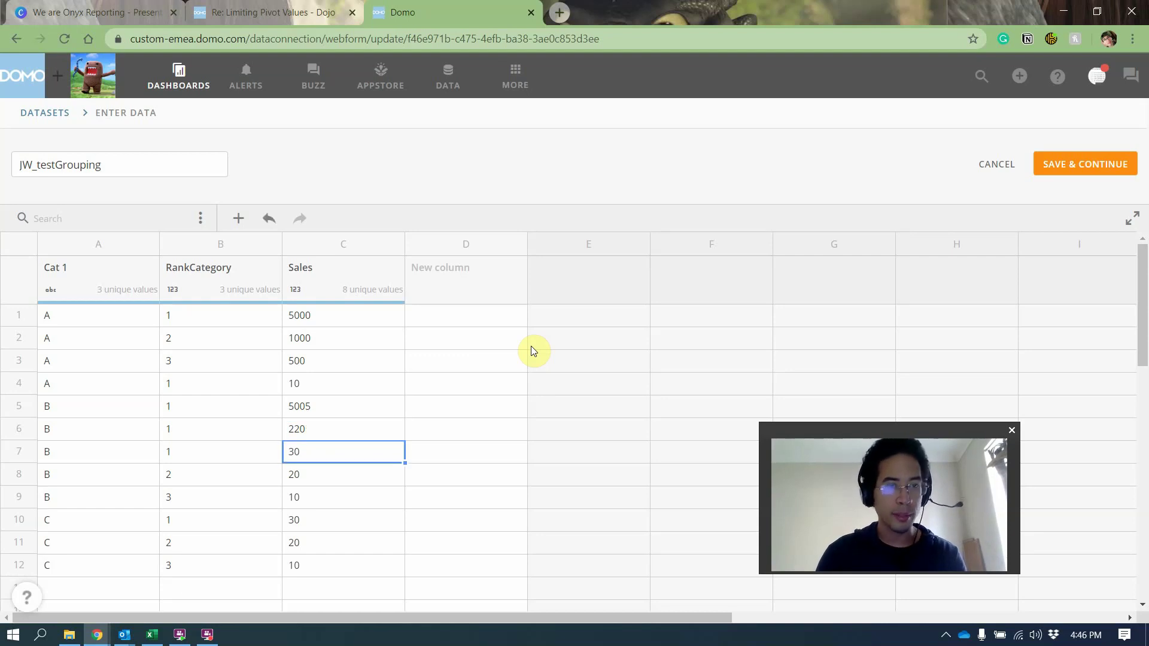
pyautogui.write('500')
pyautogui.press('Return')
pyautogui.write('5000')
pyautogui.press('Tab')
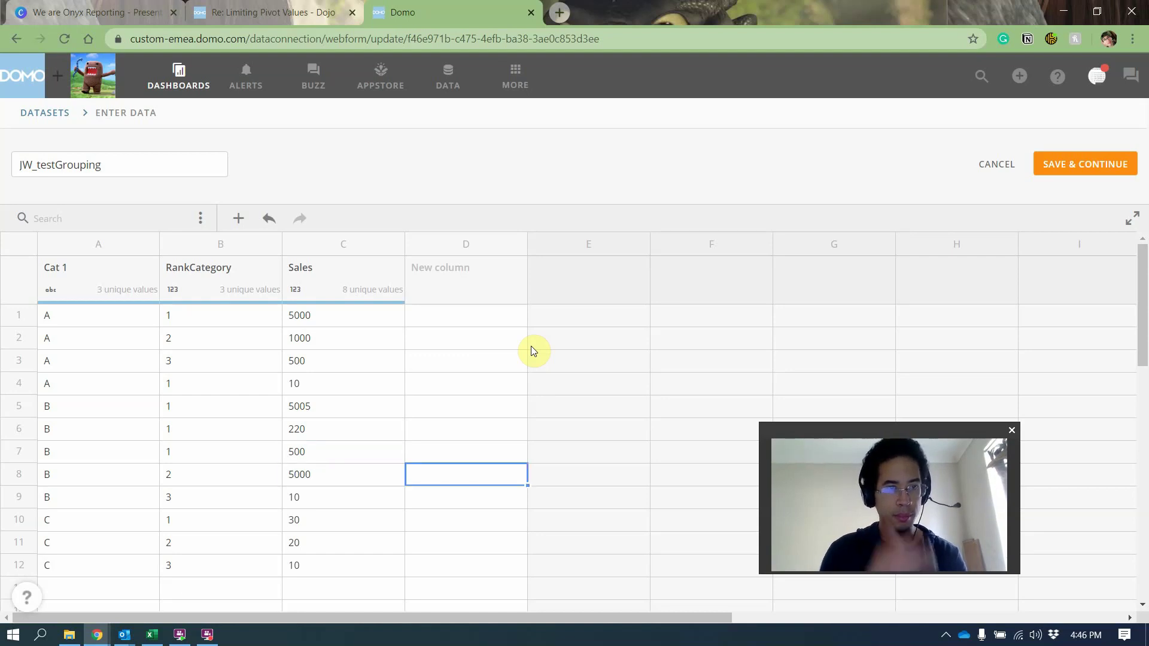
pyautogui.click(311, 496)
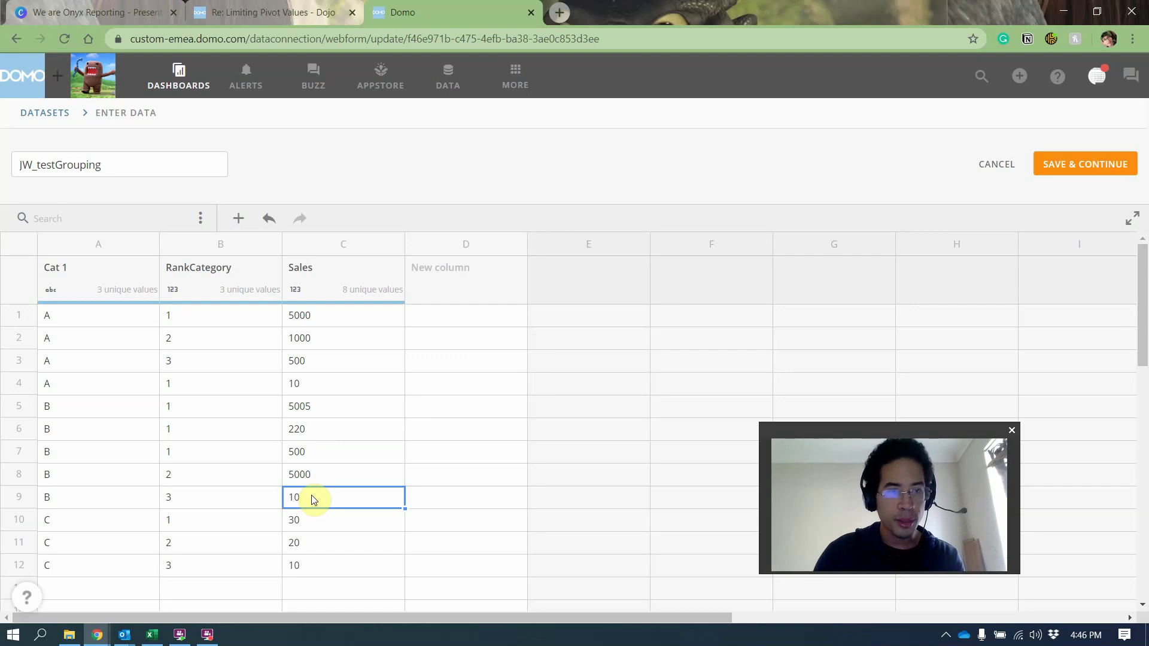
pyautogui.write('1000')
pyautogui.press('Tab')
pyautogui.click(1073, 157)
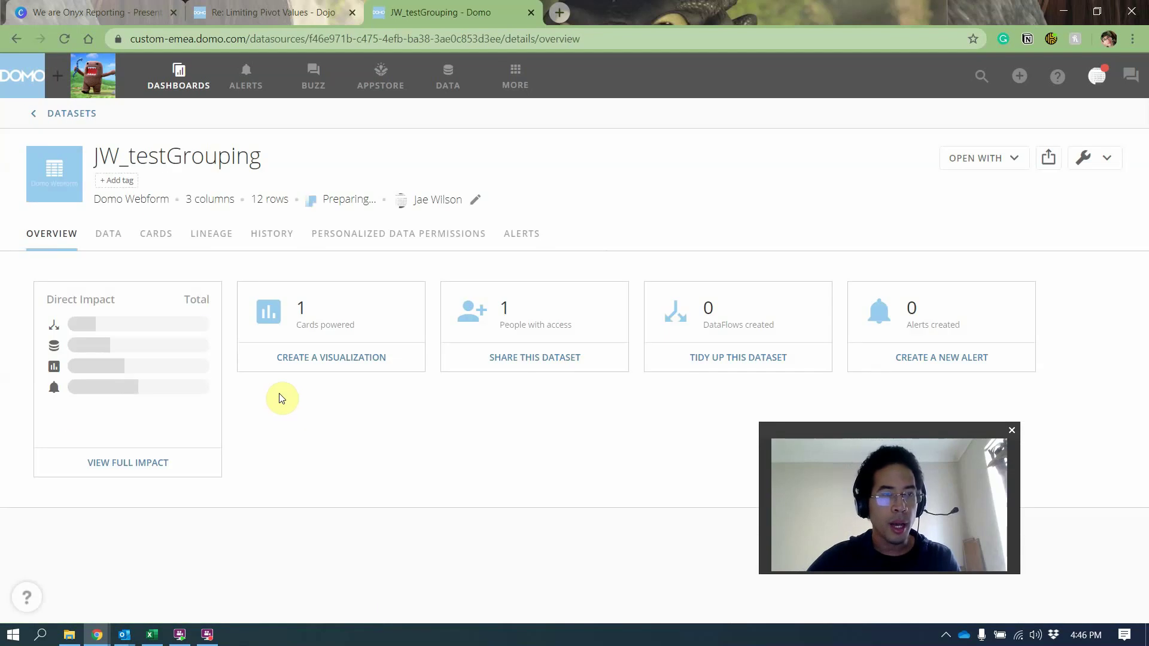
# - Add a new card from JW_testGrouping's CARDS tab and bring up the chart-type categories list
pyautogui.click(149, 240)
pyautogui.click(1083, 297)
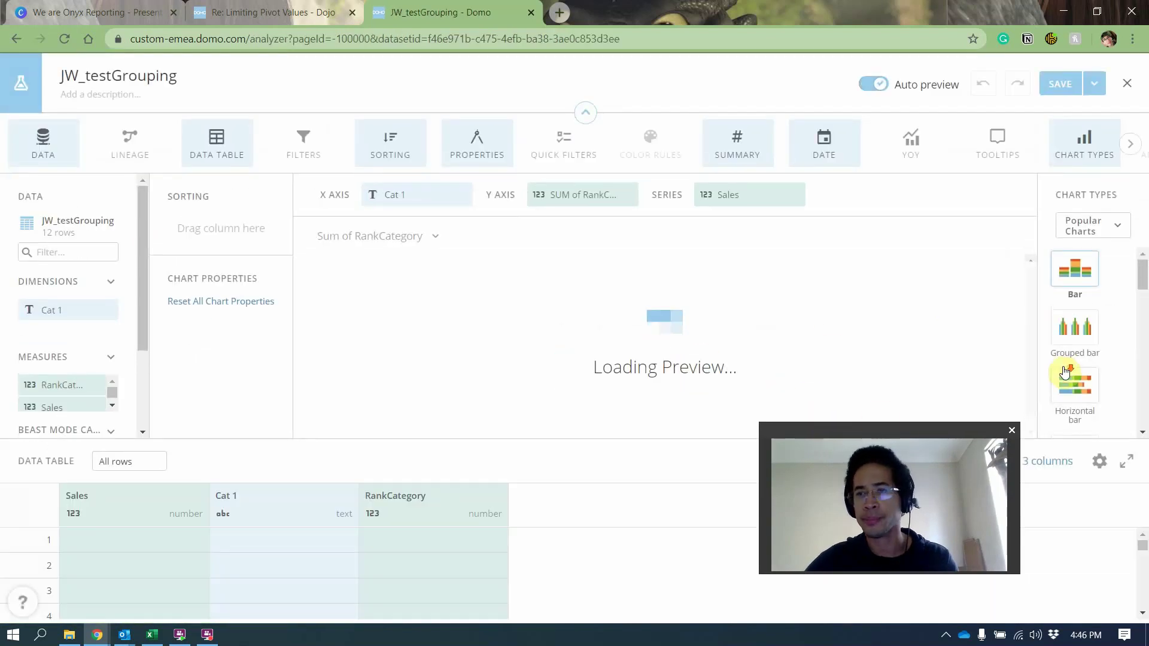
pyautogui.click(1104, 225)
pyautogui.scroll(-1, 1013, 441)
pyautogui.moveTo(895, 429); pyautogui.dragTo(840, 433)
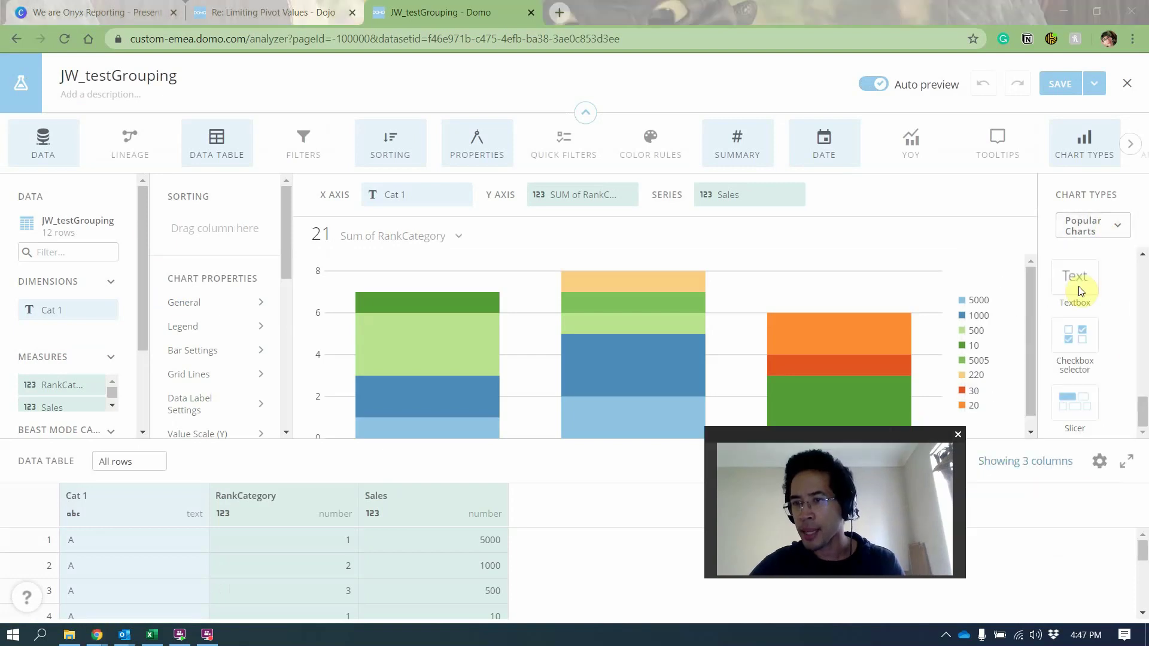
pyautogui.click(1095, 225)
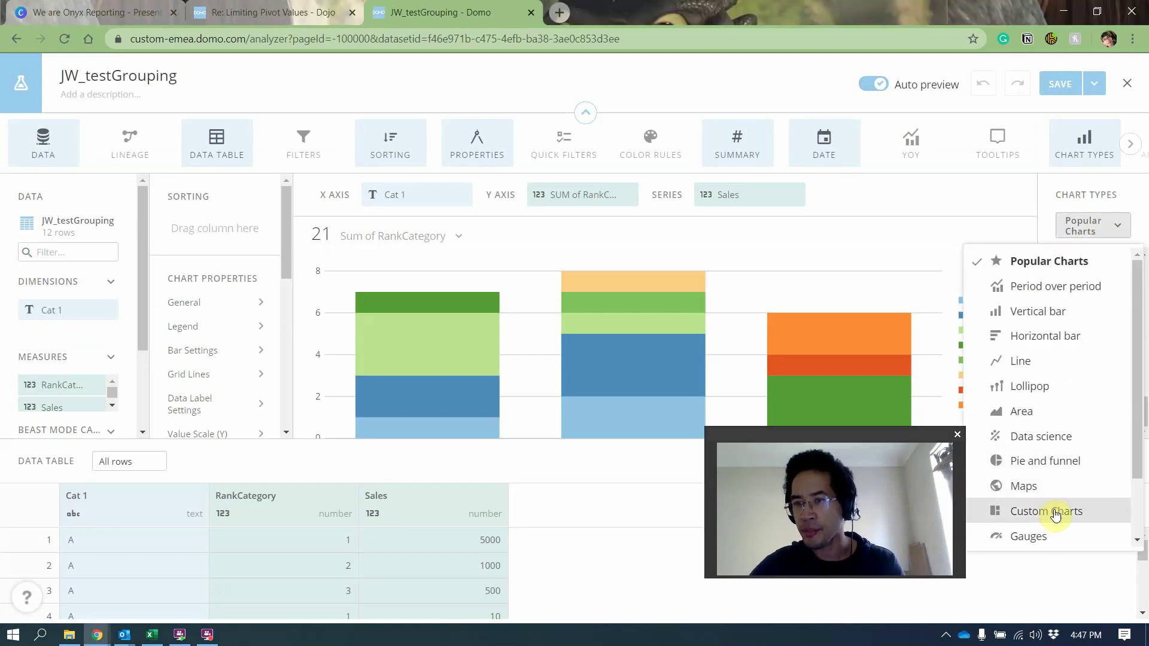
# - Change the card's chart type to Tables and Textboxes > HTML Table
pyautogui.scroll(-2, 1054, 482)
pyautogui.click(1052, 481)
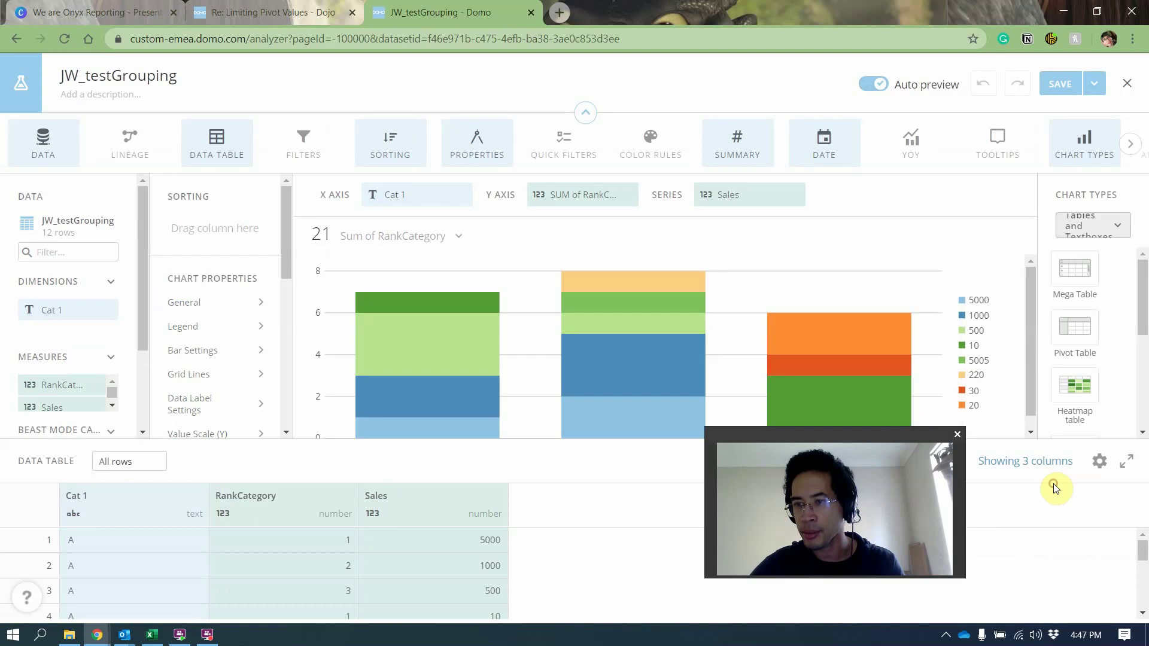
pyautogui.scroll(-3, 1063, 419)
pyautogui.click(1065, 413)
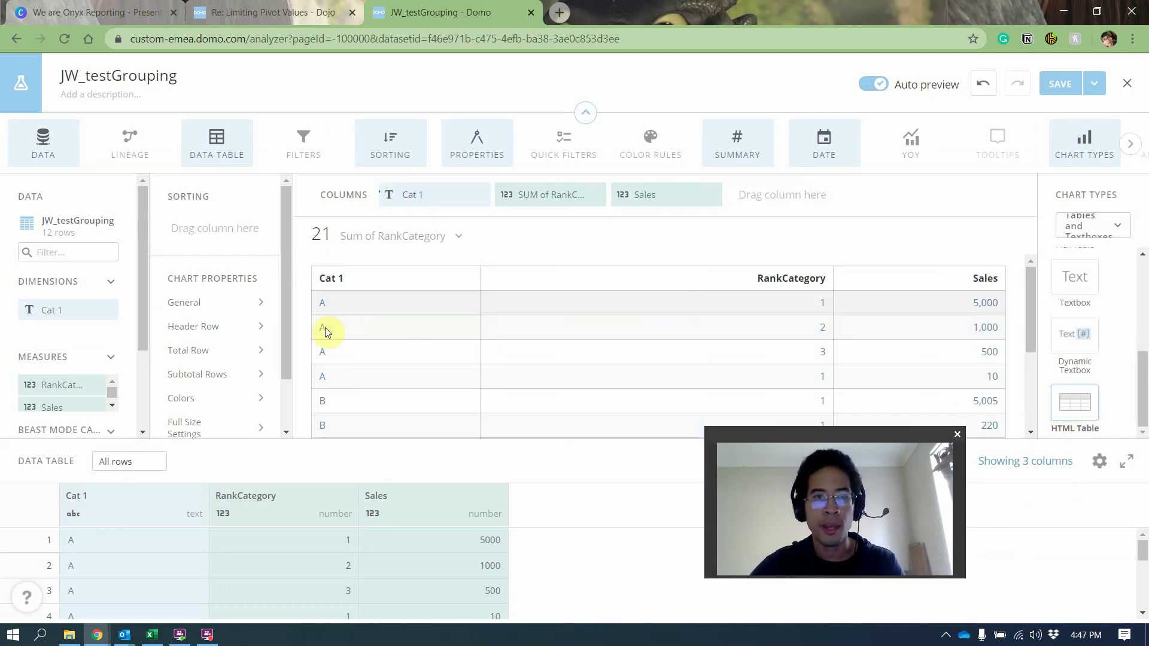
# - Set RankCategory to No aggregation and label it Salesperson ID
pyautogui.click(424, 193)
pyautogui.click(555, 198)
pyautogui.click(554, 255)
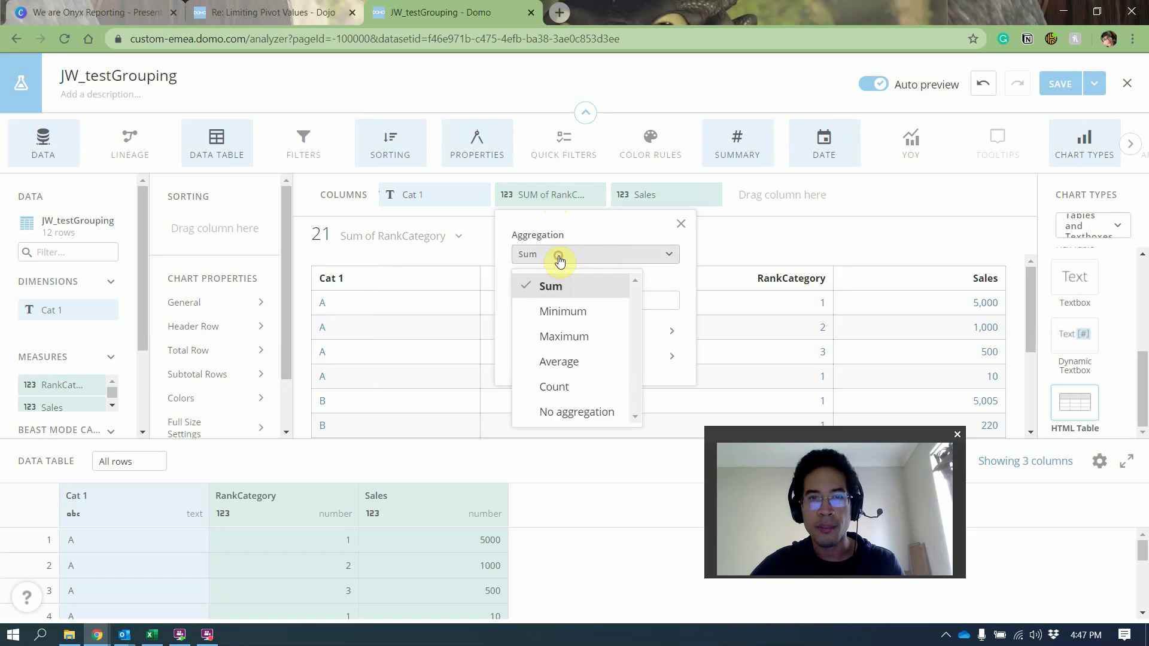
pyautogui.click(554, 411)
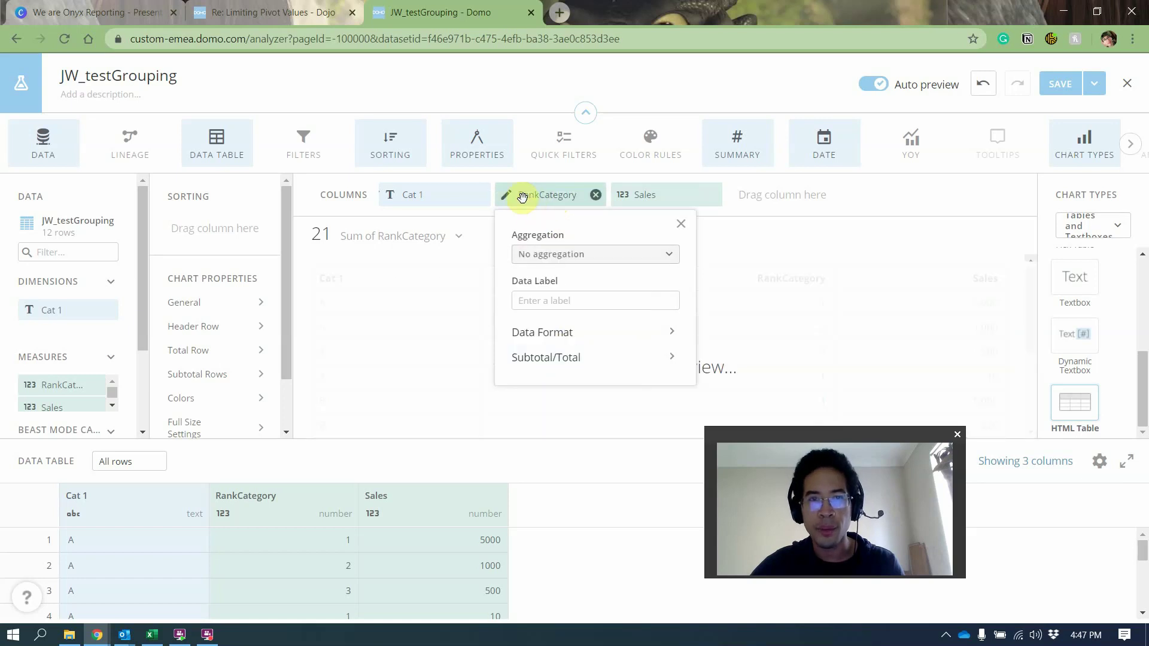
pyautogui.click(542, 301)
pyautogui.write('Salesperson ID')
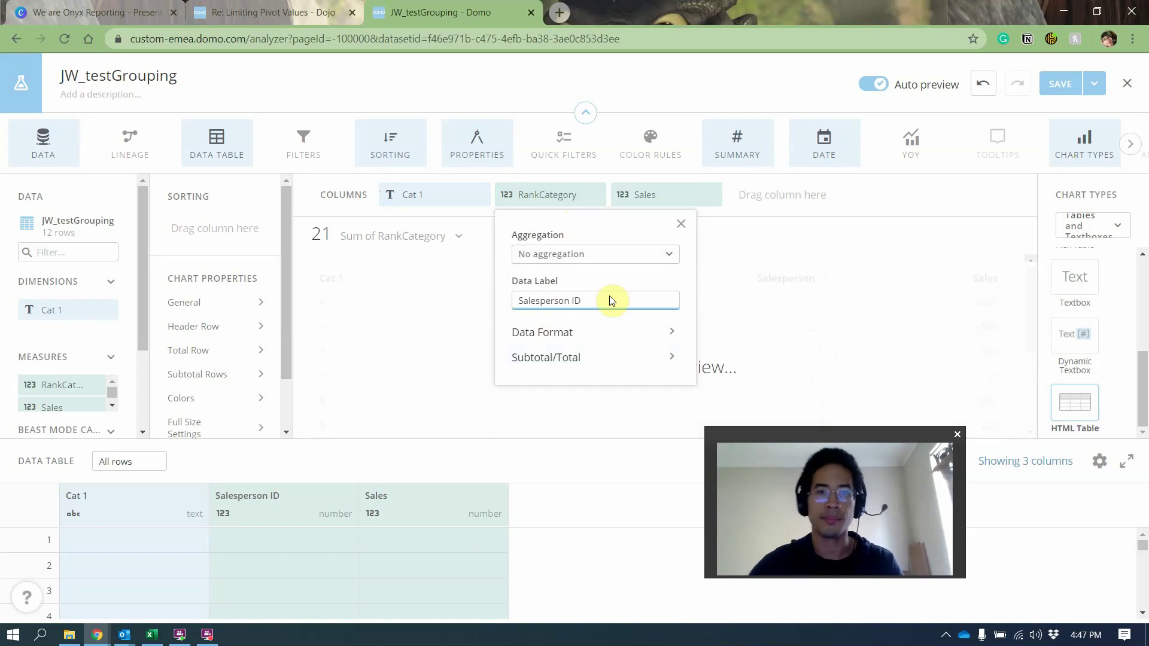
pyautogui.click(748, 243)
# - Set the Sales column aggregation to Sum
pyautogui.click(639, 192)
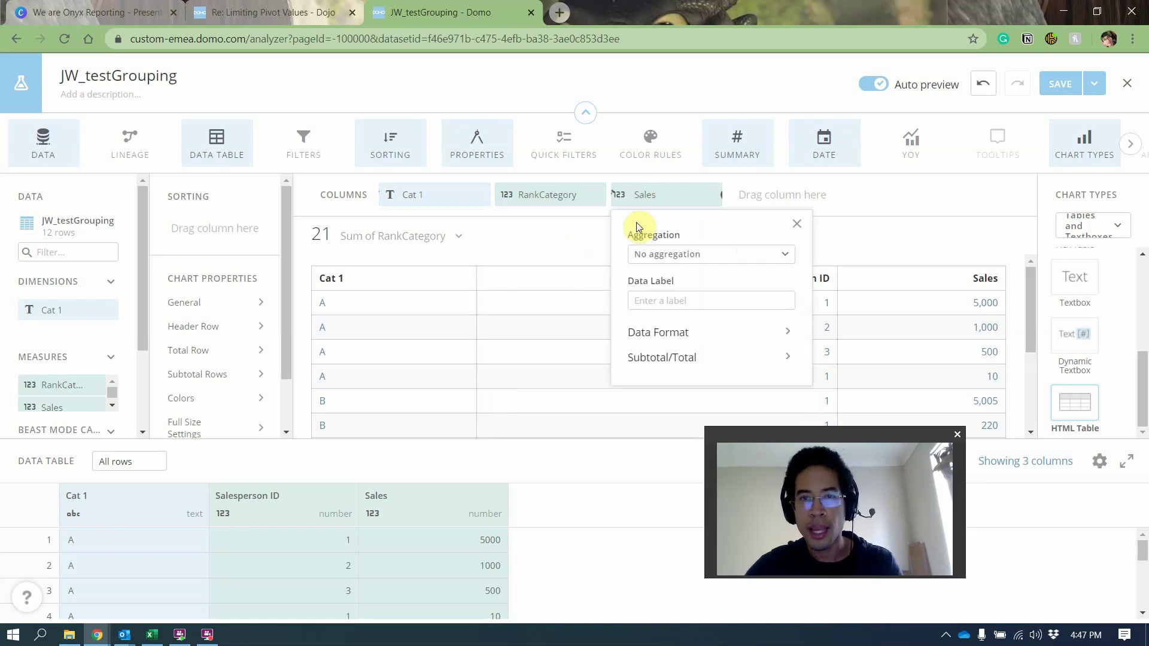
pyautogui.click(641, 253)
pyautogui.click(667, 288)
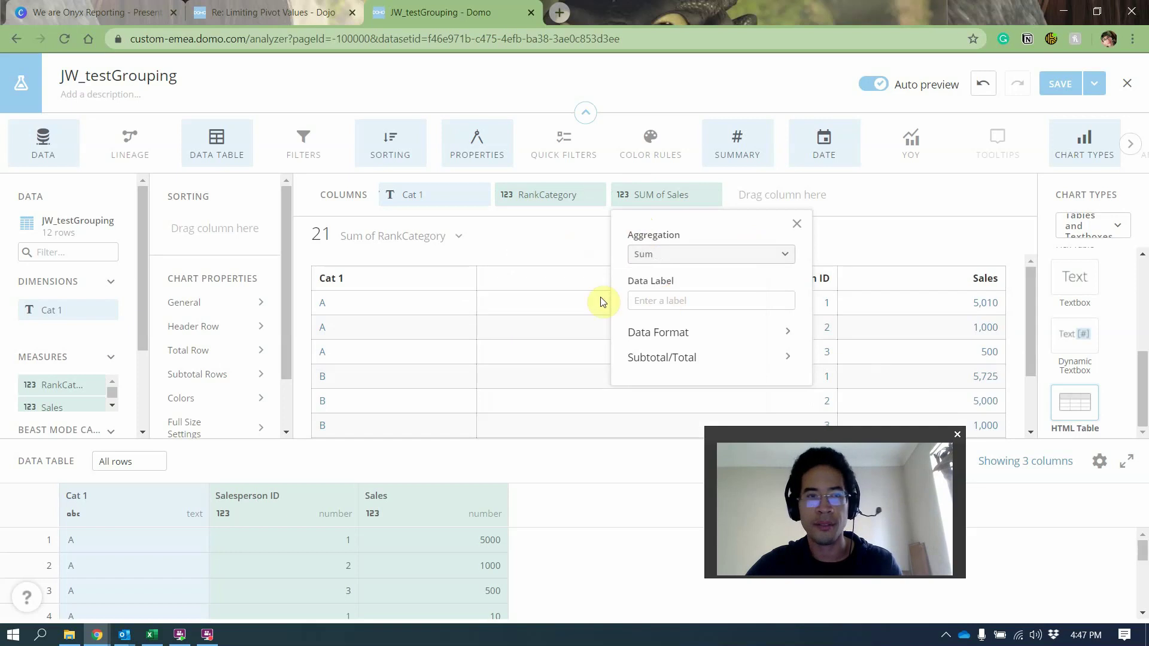
pyautogui.click(895, 242)
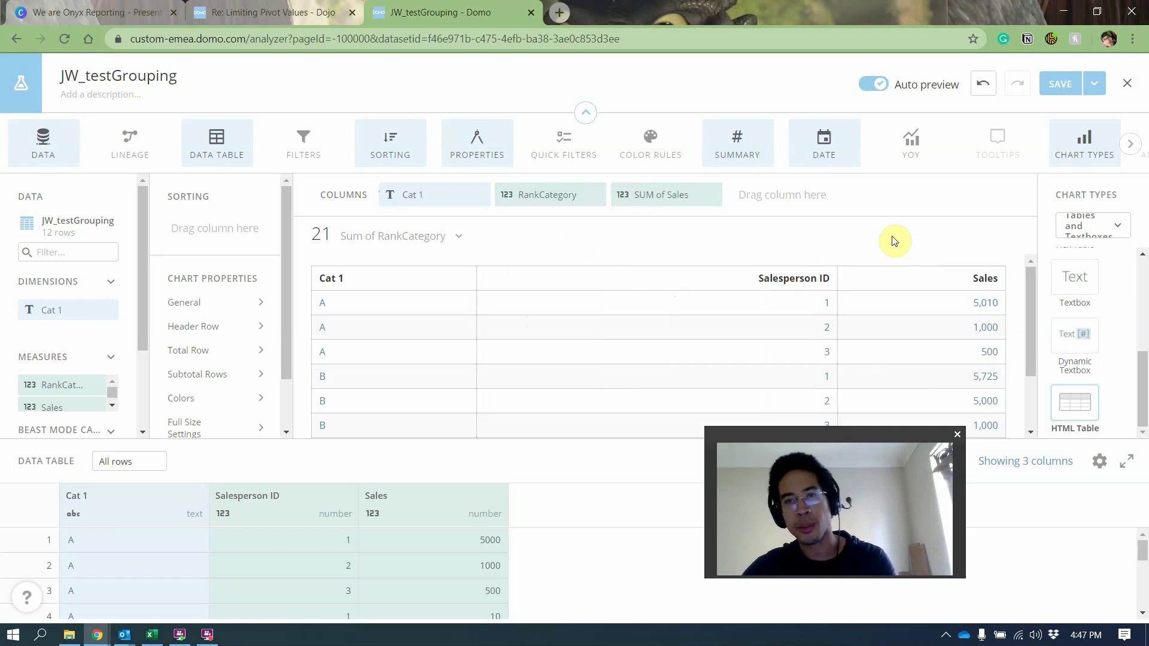
# - Sort by SUM of Sales descending, set the row limit to 12, and hide the data table
pyautogui.moveTo(659, 192); pyautogui.dragTo(214, 228)
pyautogui.click(234, 302)
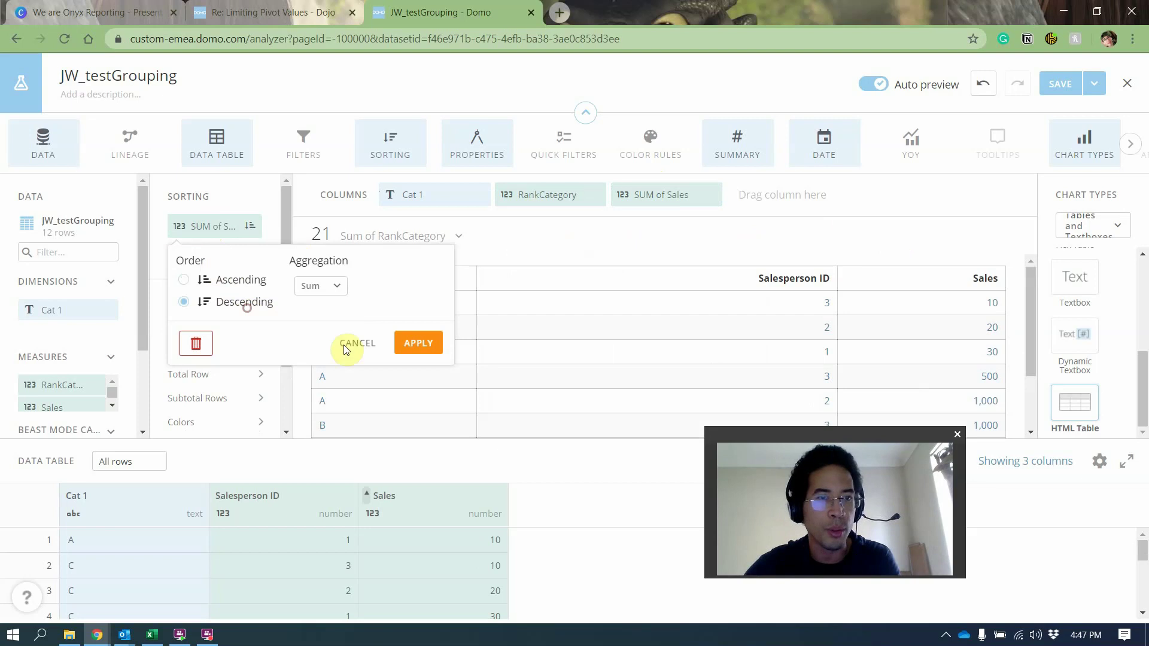
pyautogui.click(418, 343)
pyautogui.click(135, 462)
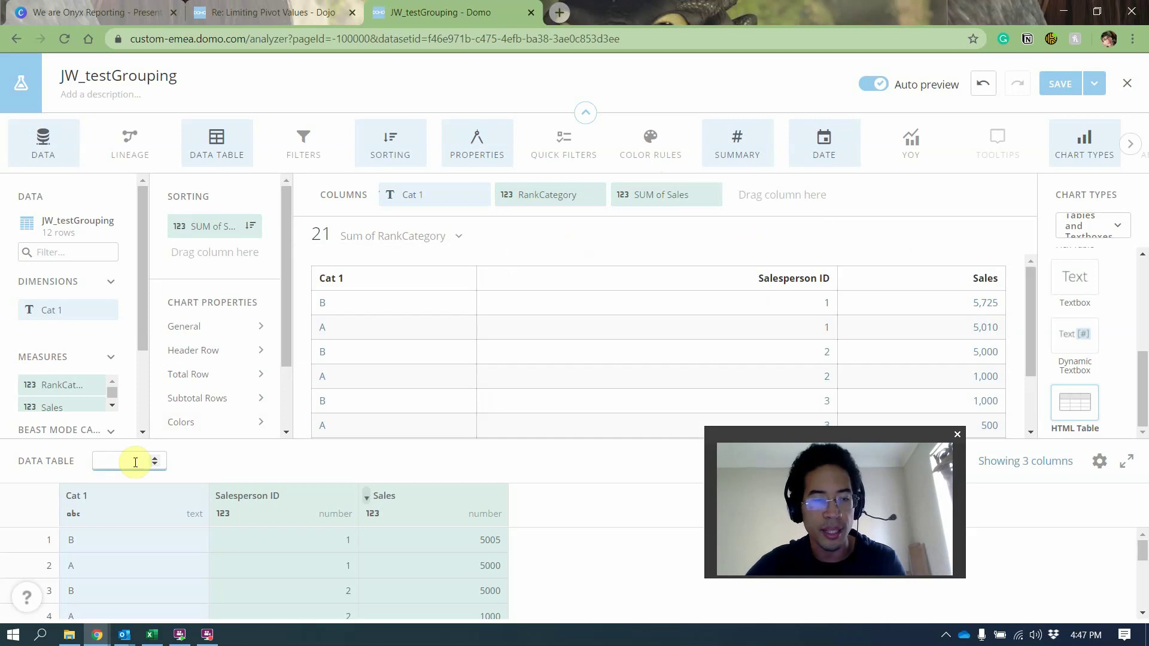
pyautogui.write('12')
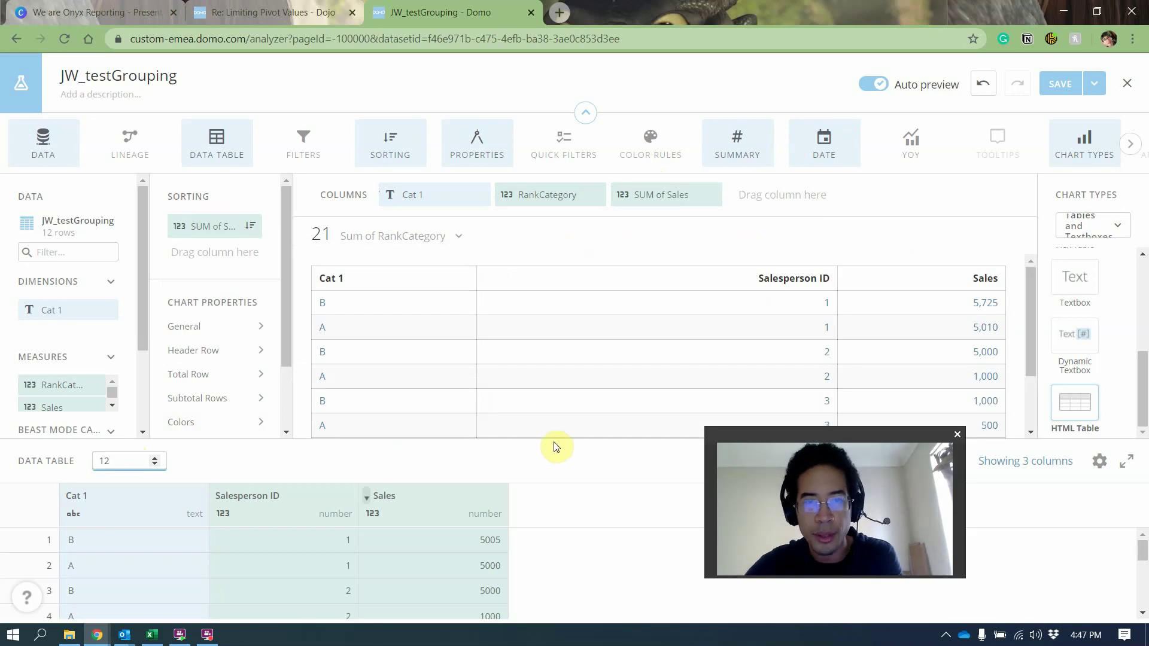
pyautogui.click(217, 141)
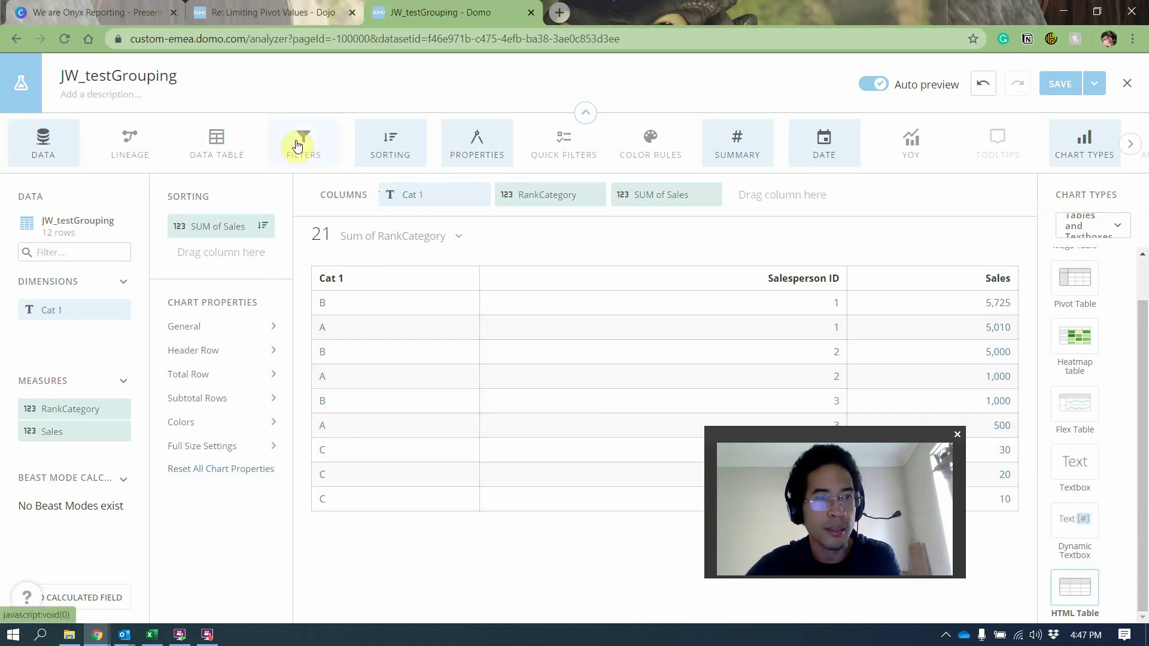
pyautogui.click(226, 146)
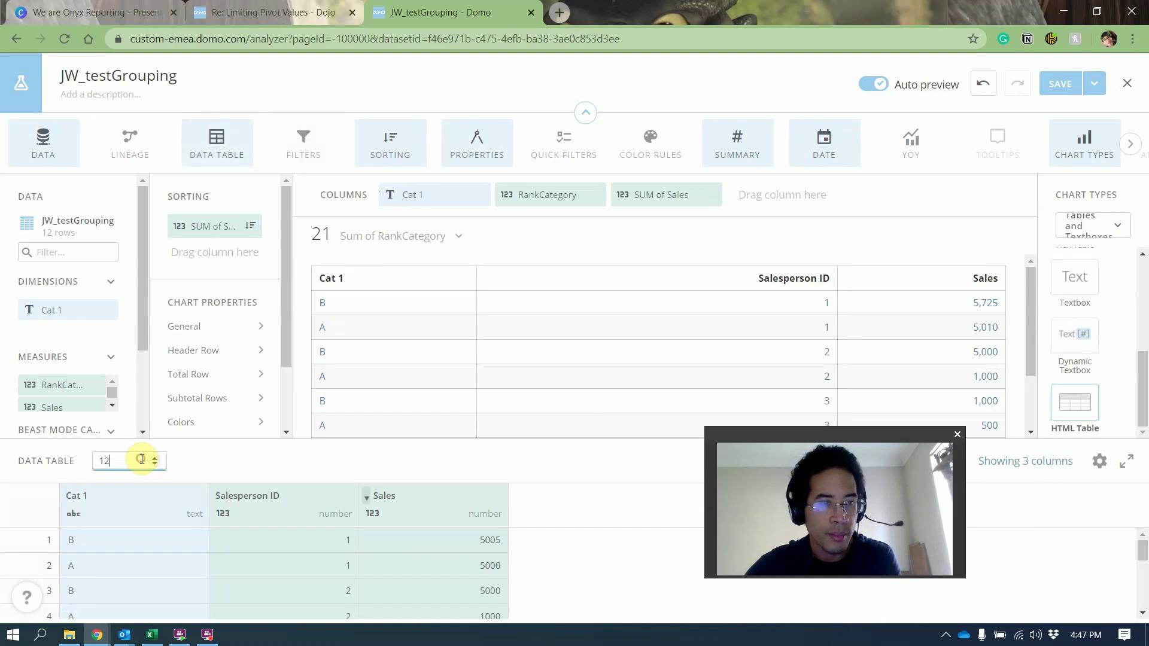
pyautogui.press('Return')
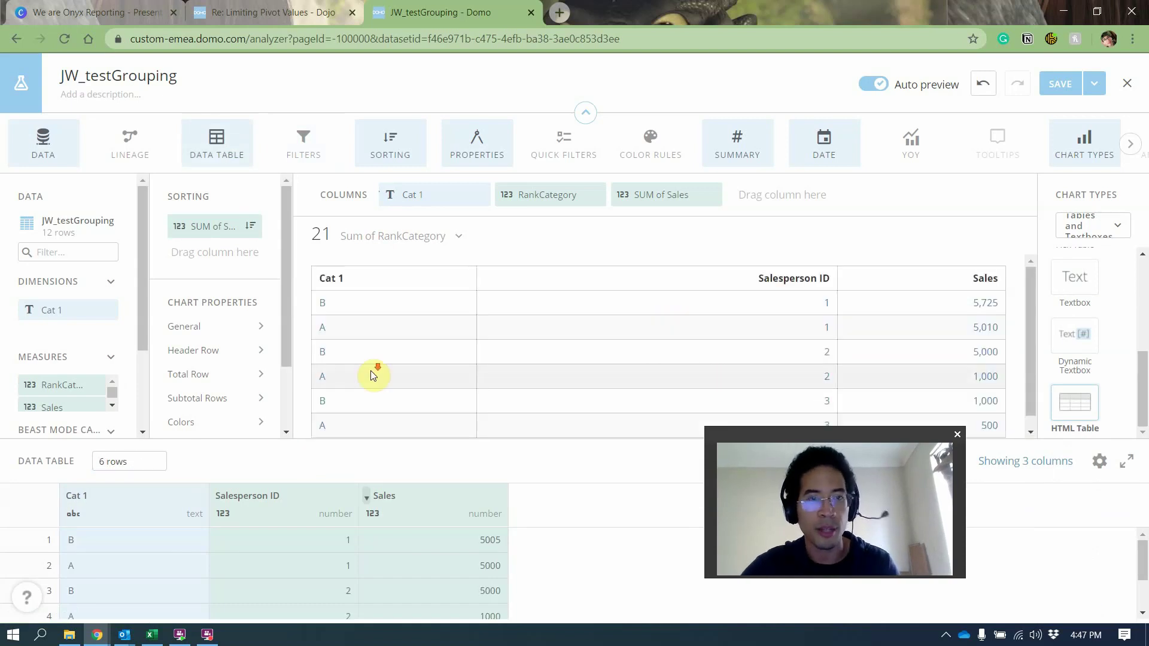
pyautogui.scroll(-1, 371, 374)
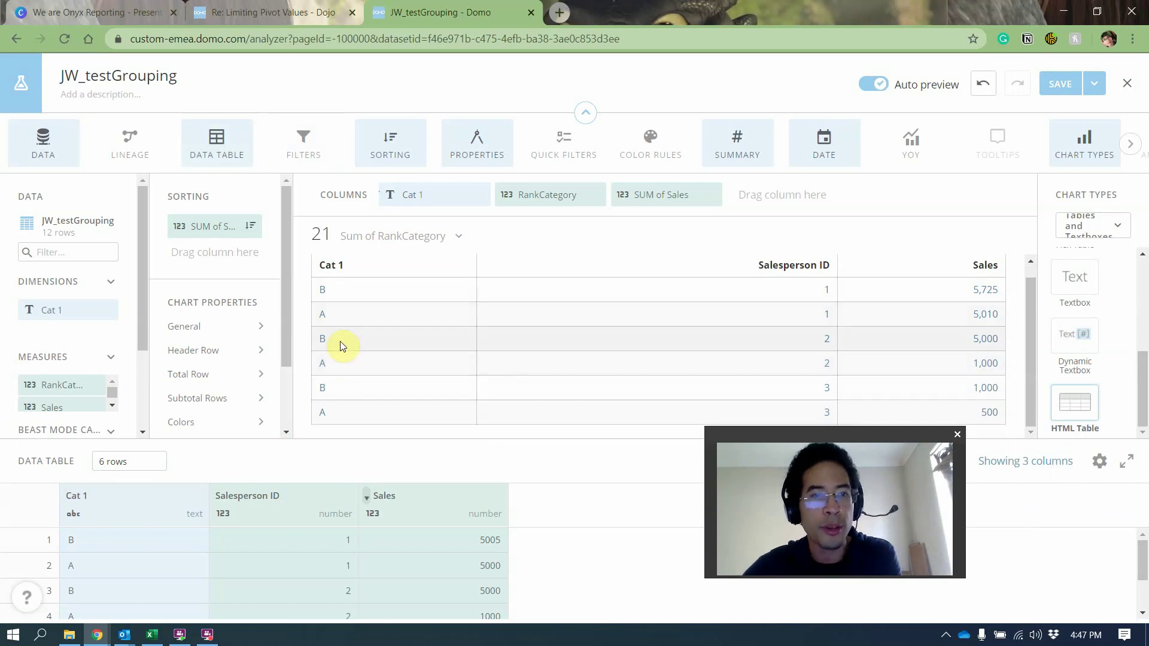
pyautogui.click(129, 461)
pyautogui.press('BackSpace')
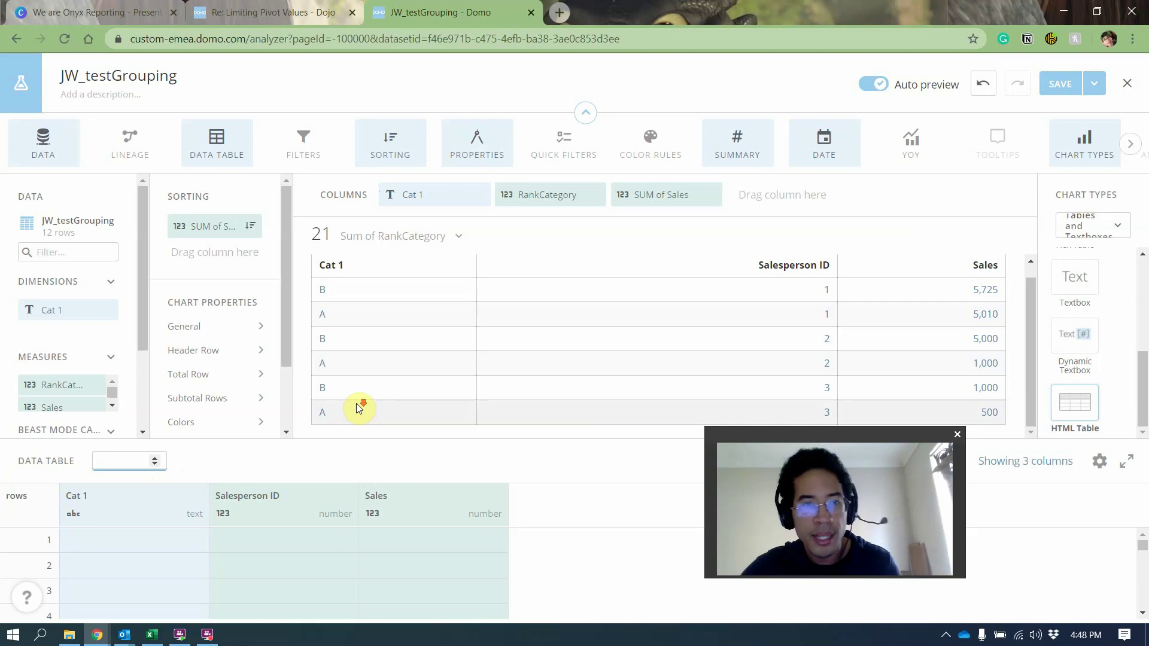
pyautogui.scroll(-2, 362, 398)
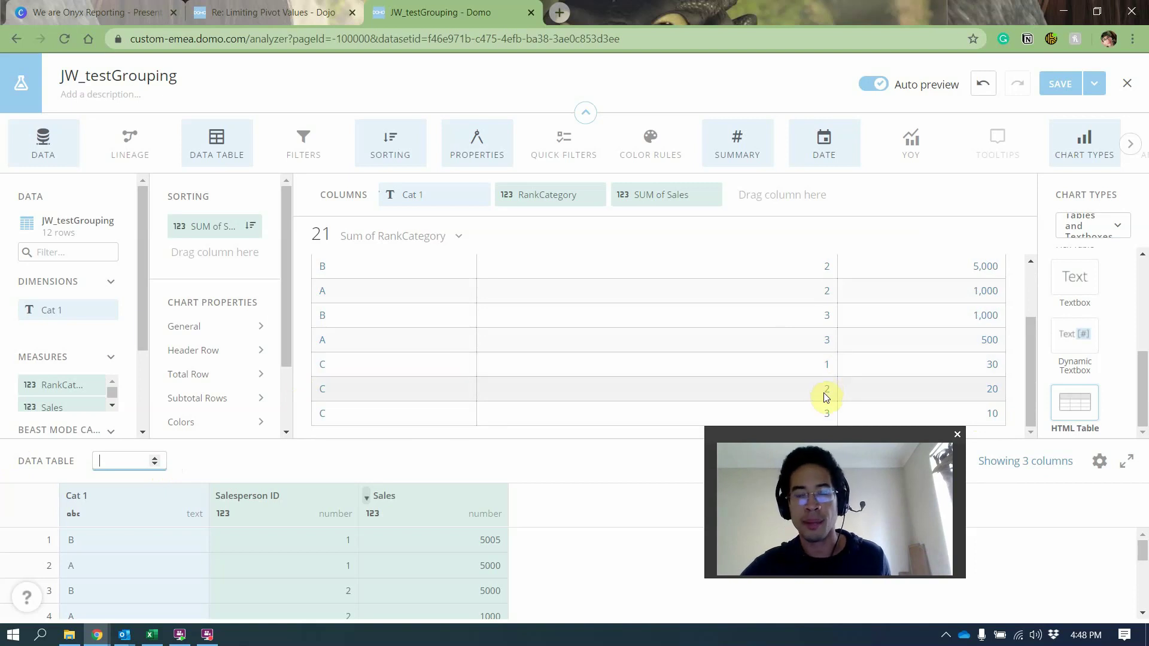
pyautogui.scroll(2, 863, 374)
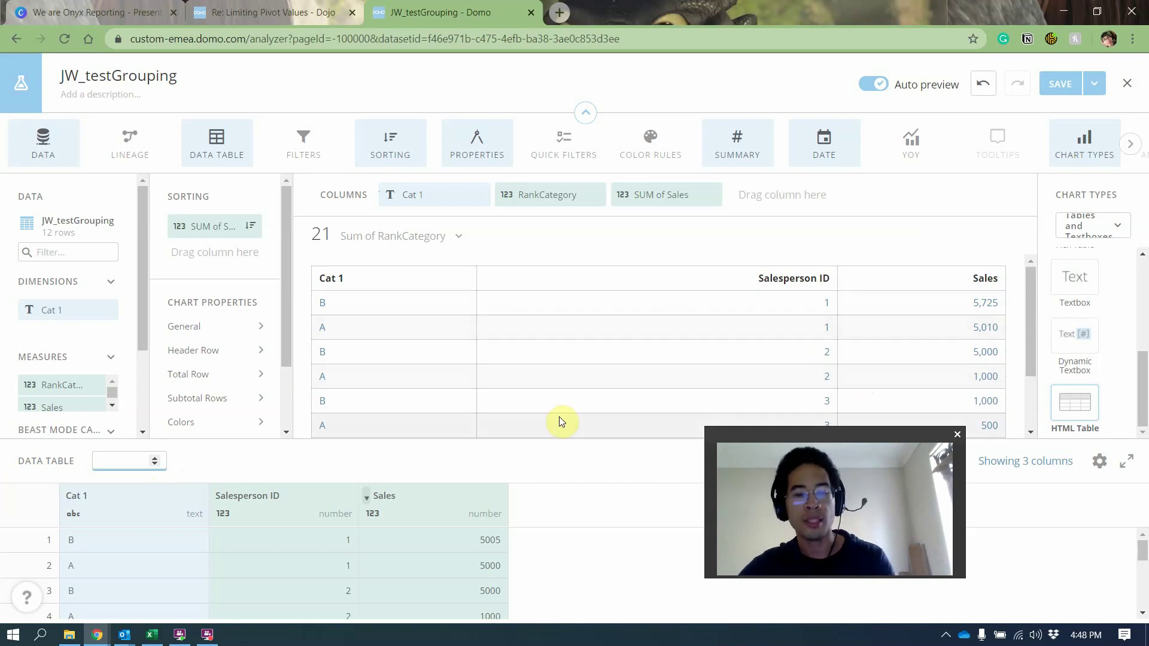
pyautogui.press('Return')
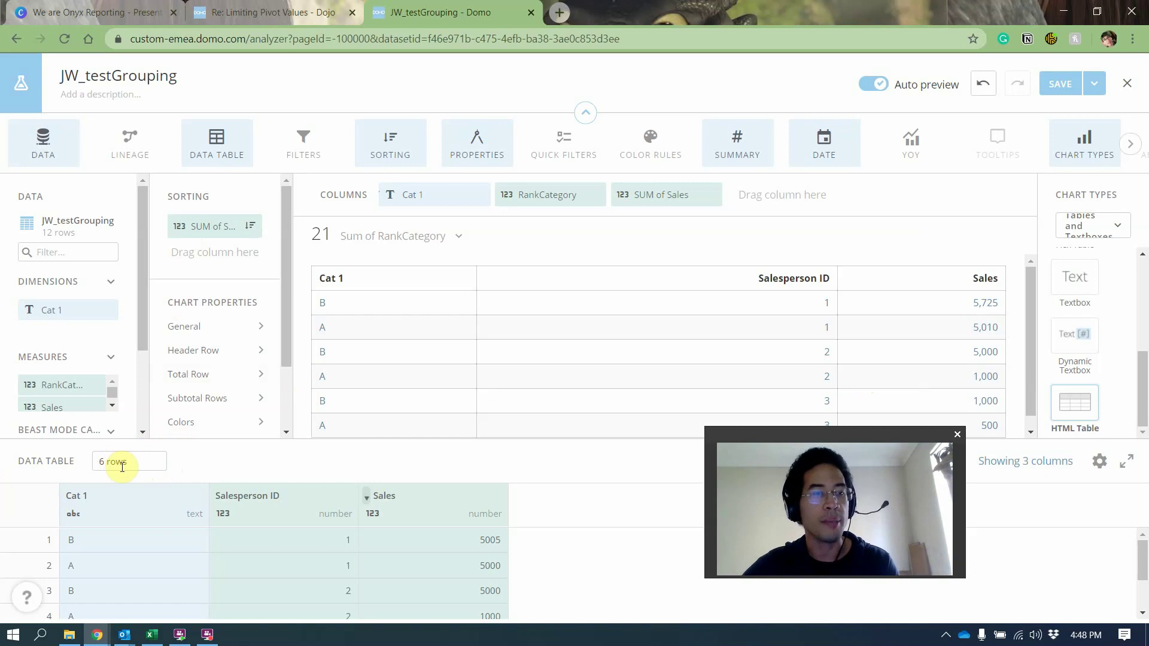
pyautogui.scroll(-1, 597, 372)
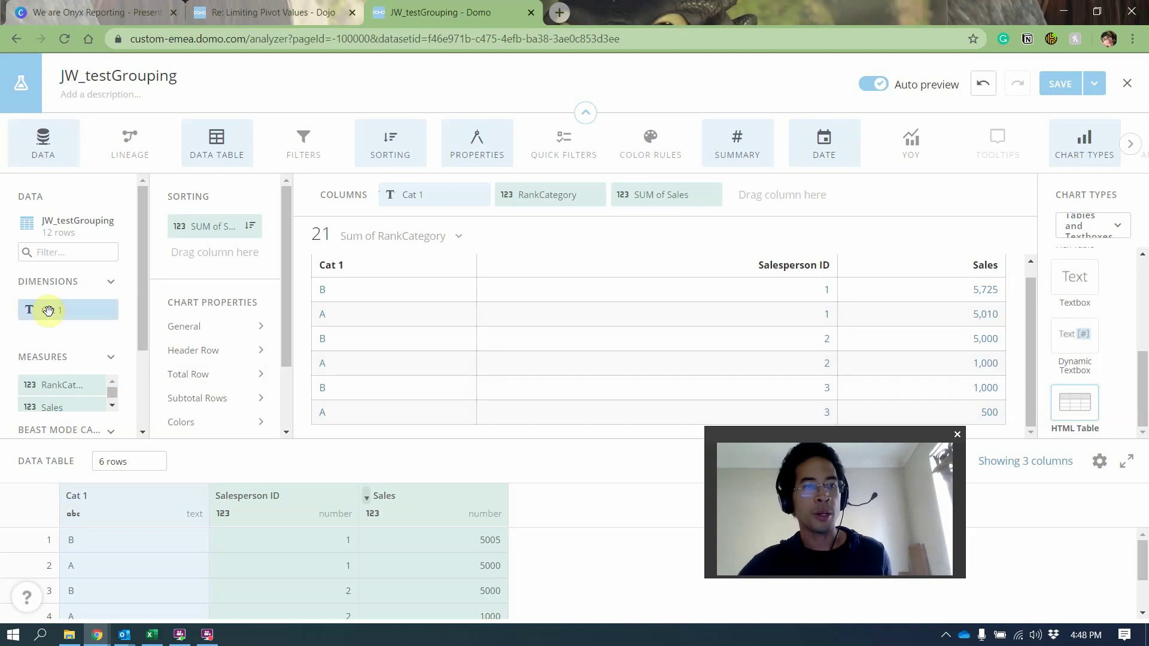
# - Create a Beast Mode named rank with formula rank() over (order by sum(`Sales`) desc)
pyautogui.scroll(-3, 64, 392)
pyautogui.click(69, 418)
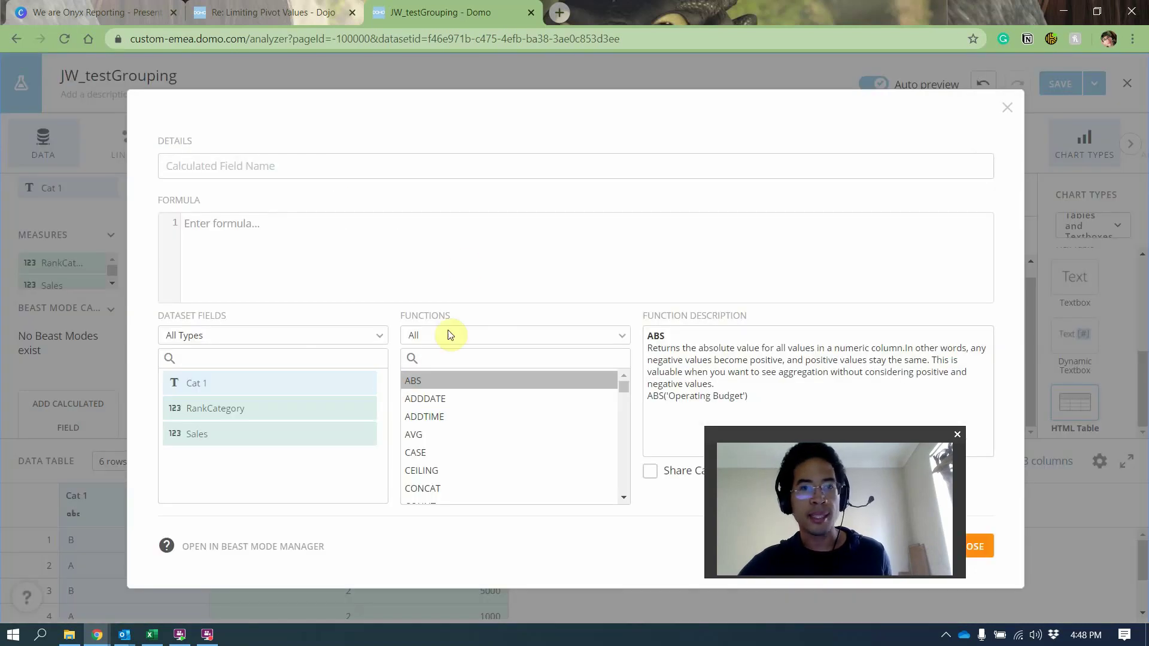
pyautogui.click(464, 264)
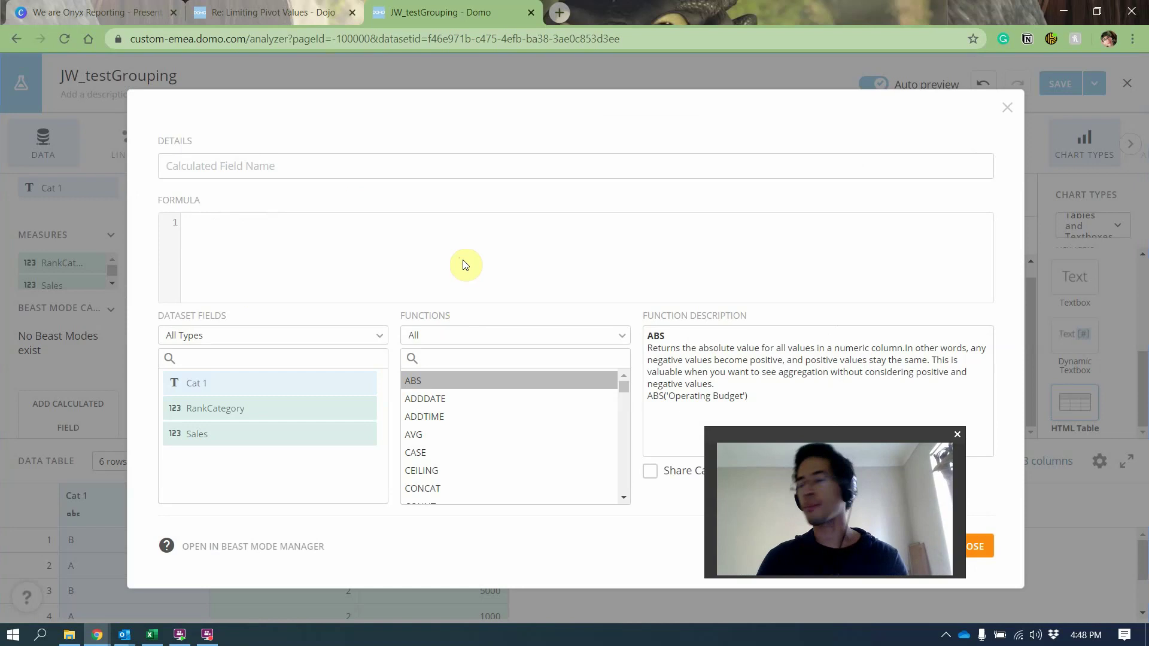
pyautogui.write('rank()')
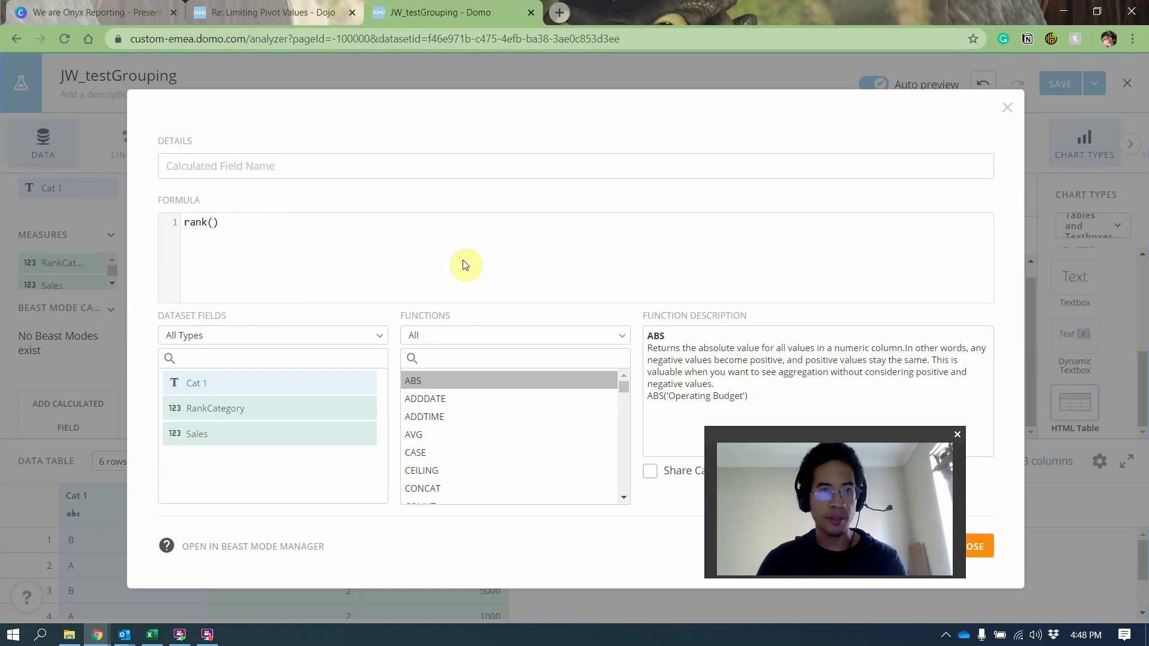
pyautogui.write(' over ( ')
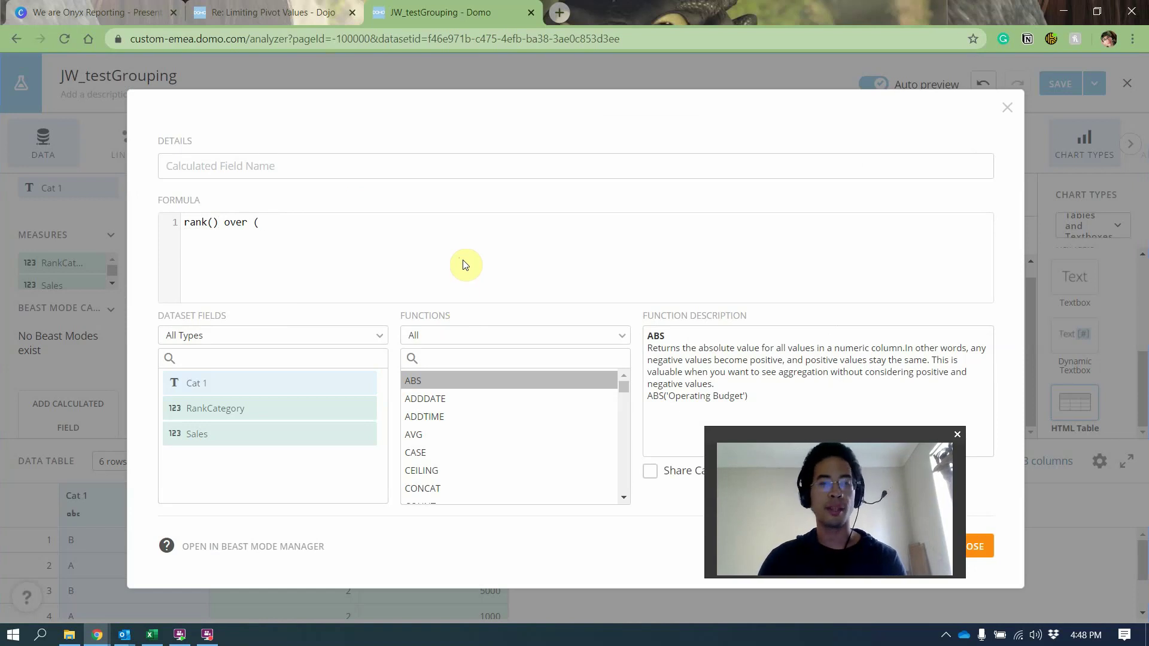
pyautogui.write('sum(')
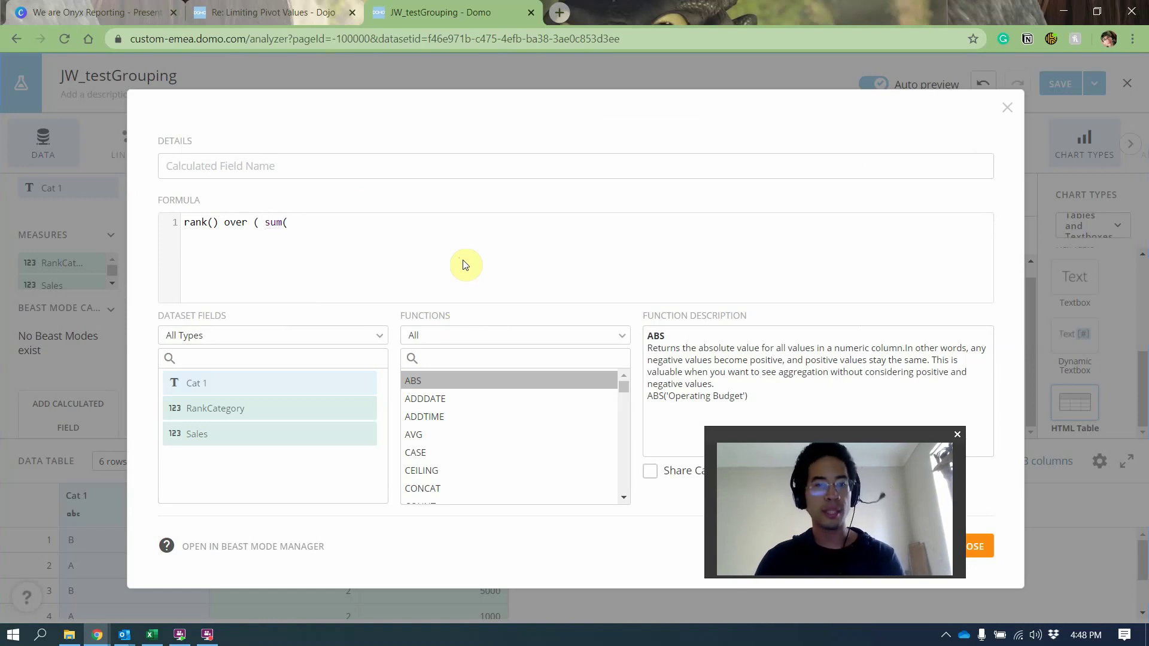
pyautogui.write('`Sales')
pyautogui.press('Return')
pyautogui.write(')')
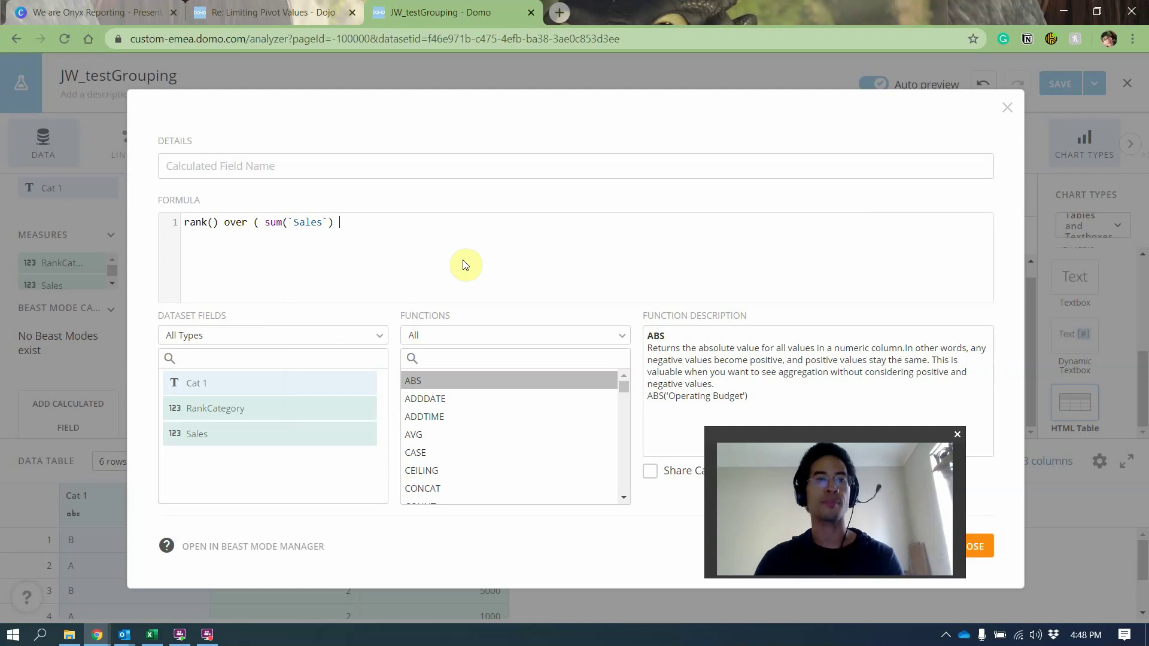
pyautogui.write(' desc')
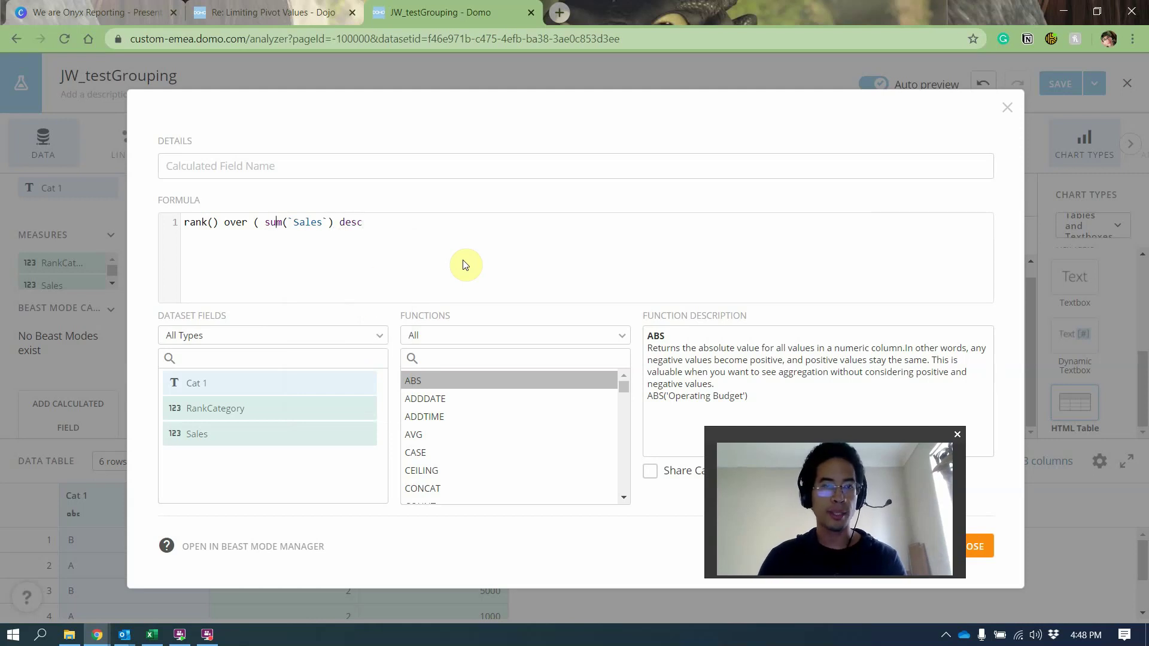
pyautogui.write('order by')
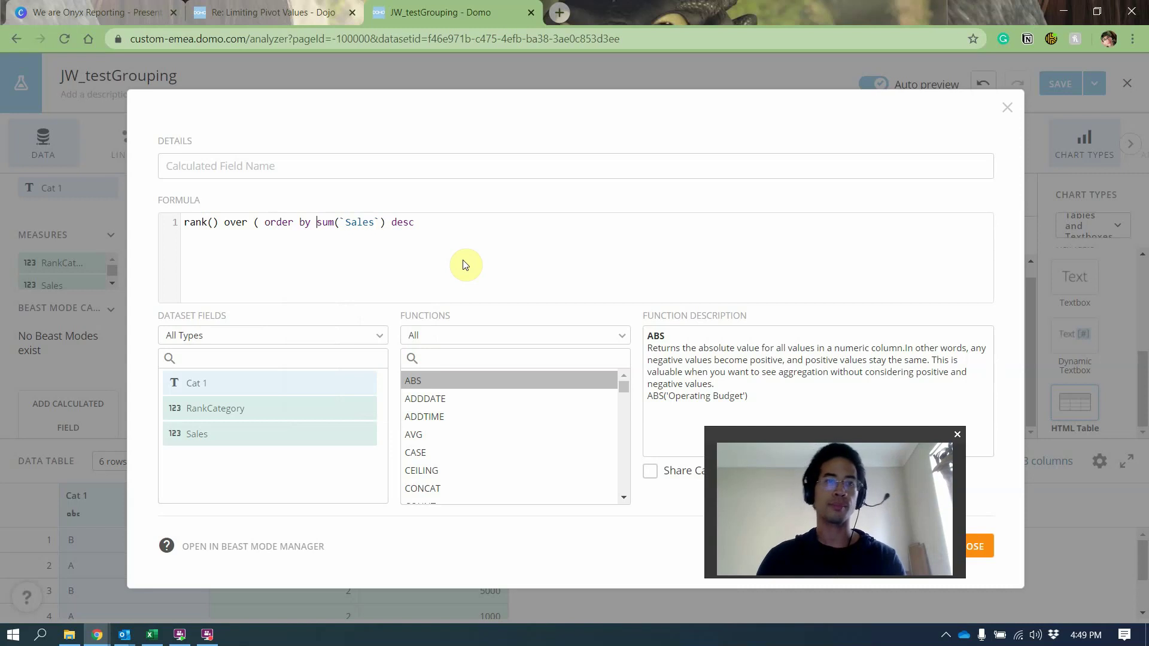
pyautogui.click(498, 234)
pyautogui.write(')')
pyautogui.click(429, 166)
pyautogui.write('rank')
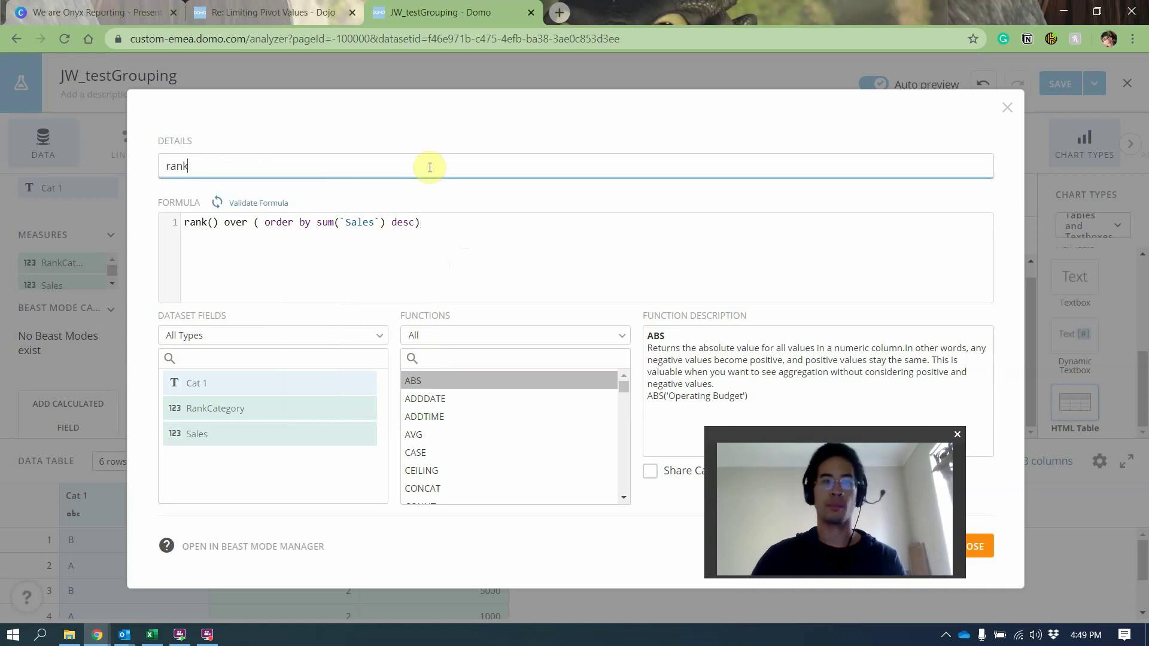
pyautogui.moveTo(784, 426); pyautogui.dragTo(1021, 16)
# - Save the rank field, add it as a table column, and remove the 6-row limit
pyautogui.click(944, 549)
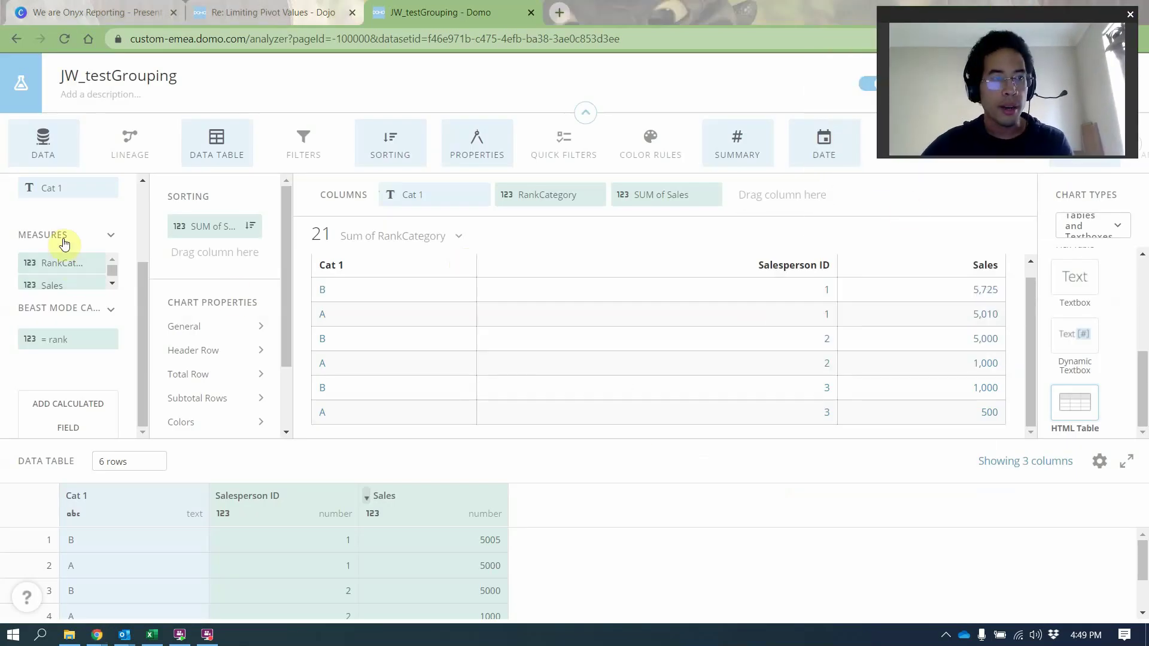
pyautogui.moveTo(68, 344); pyautogui.dragTo(641, 207)
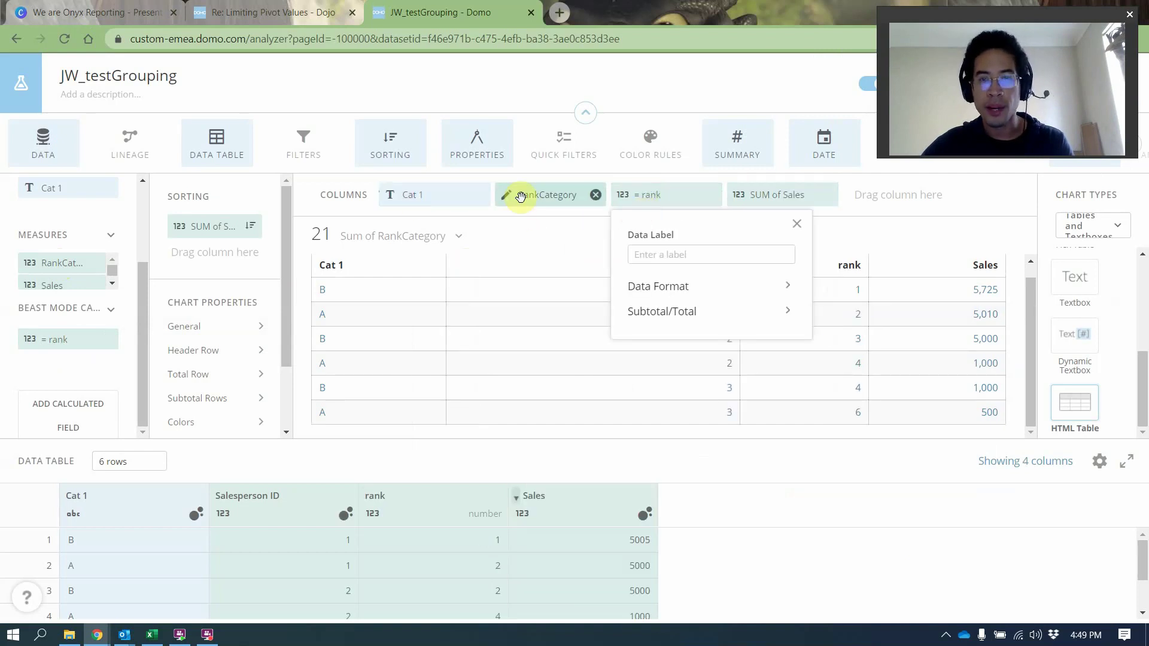
pyautogui.click(548, 284)
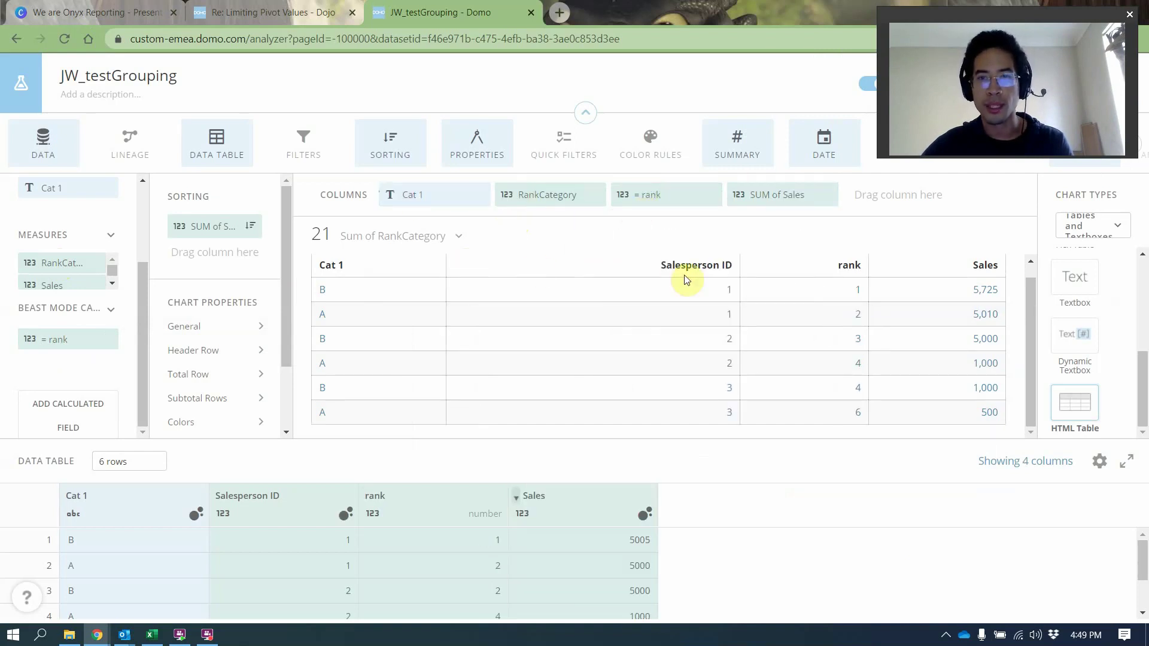
pyautogui.click(132, 461)
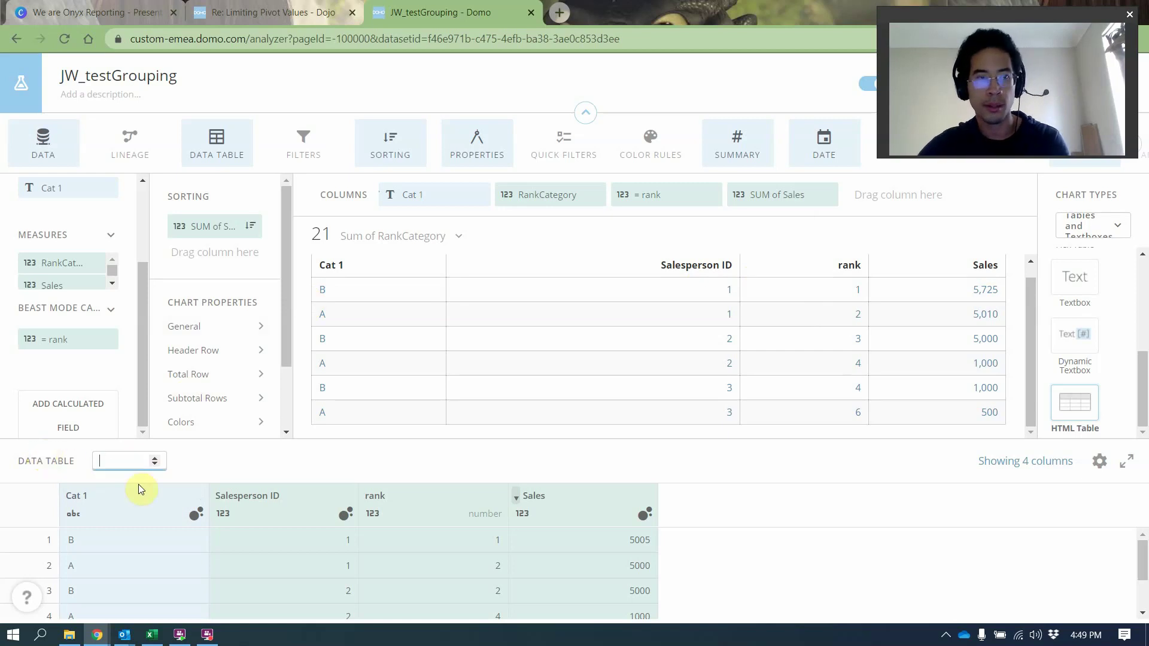
pyautogui.press('BackSpace')
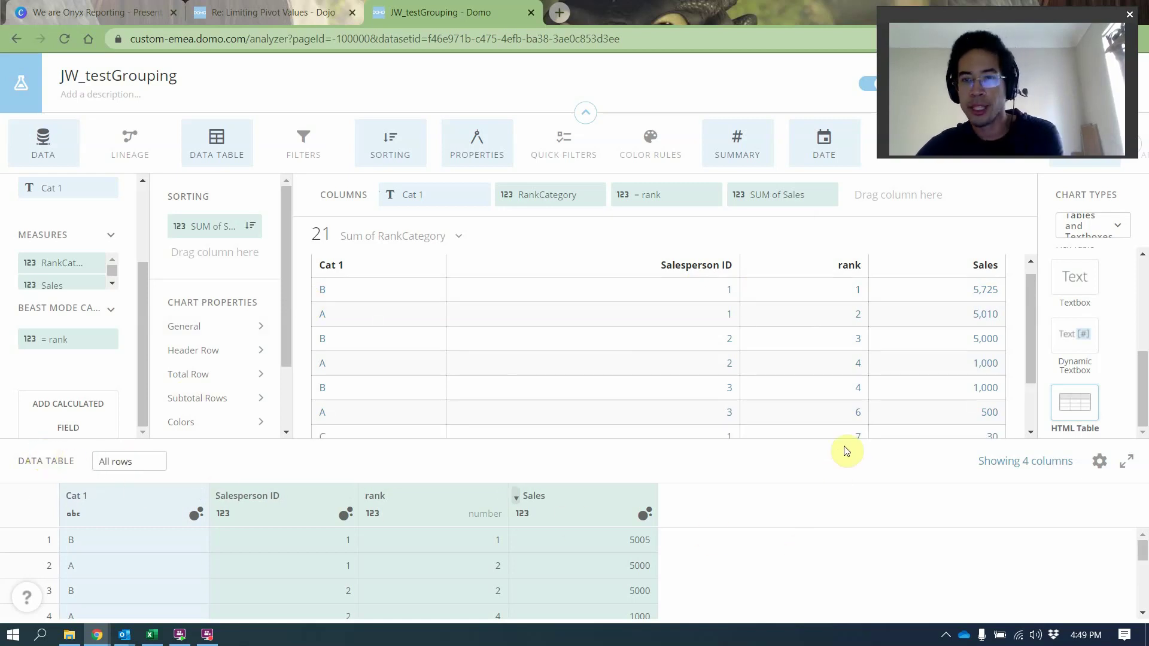
pyautogui.moveTo(848, 439); pyautogui.dragTo(847, 521)
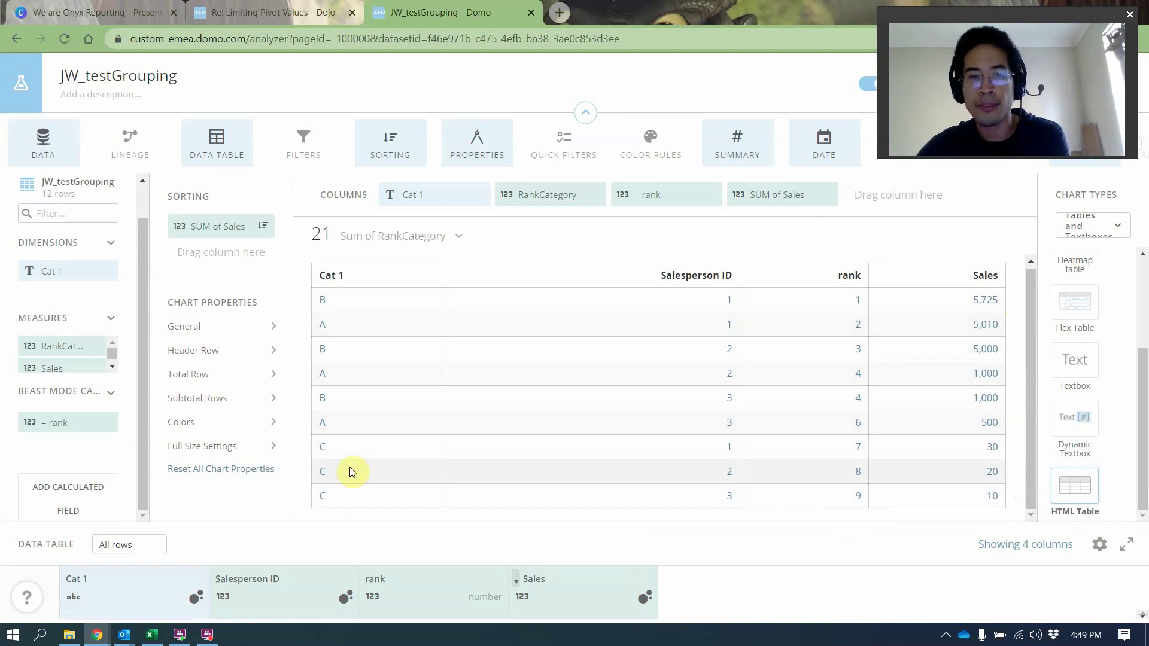
# - Insert partition by `Cat 1` into the rank formula, save it, and remove the SUM of Sales sort
pyautogui.click(68, 425)
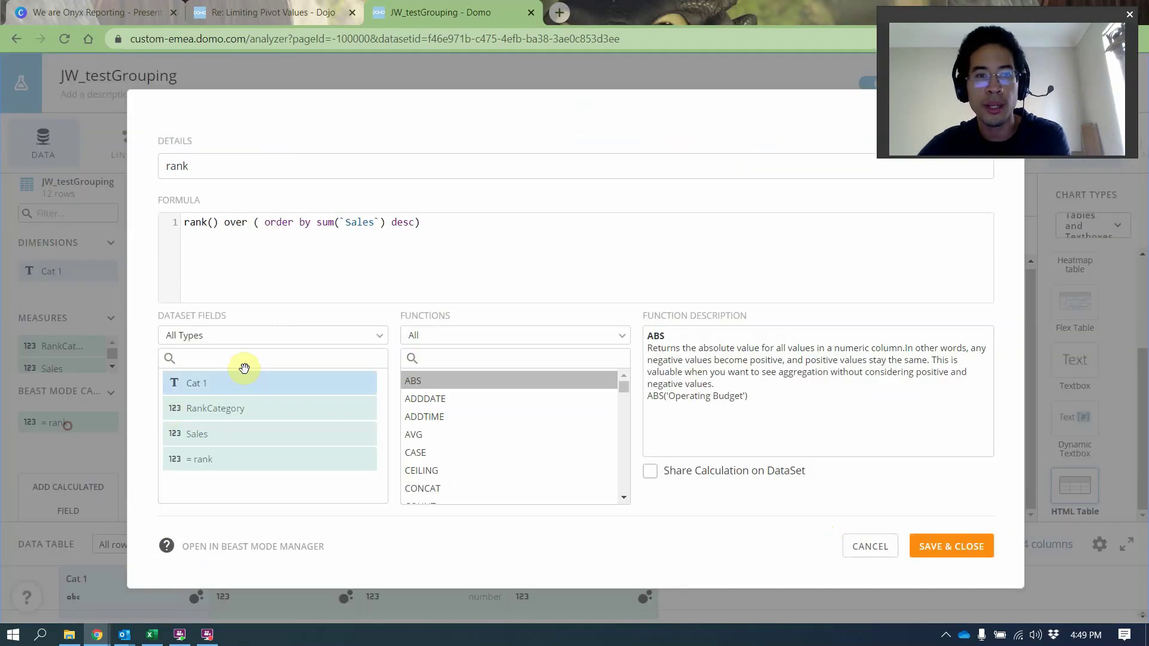
pyautogui.click(263, 228)
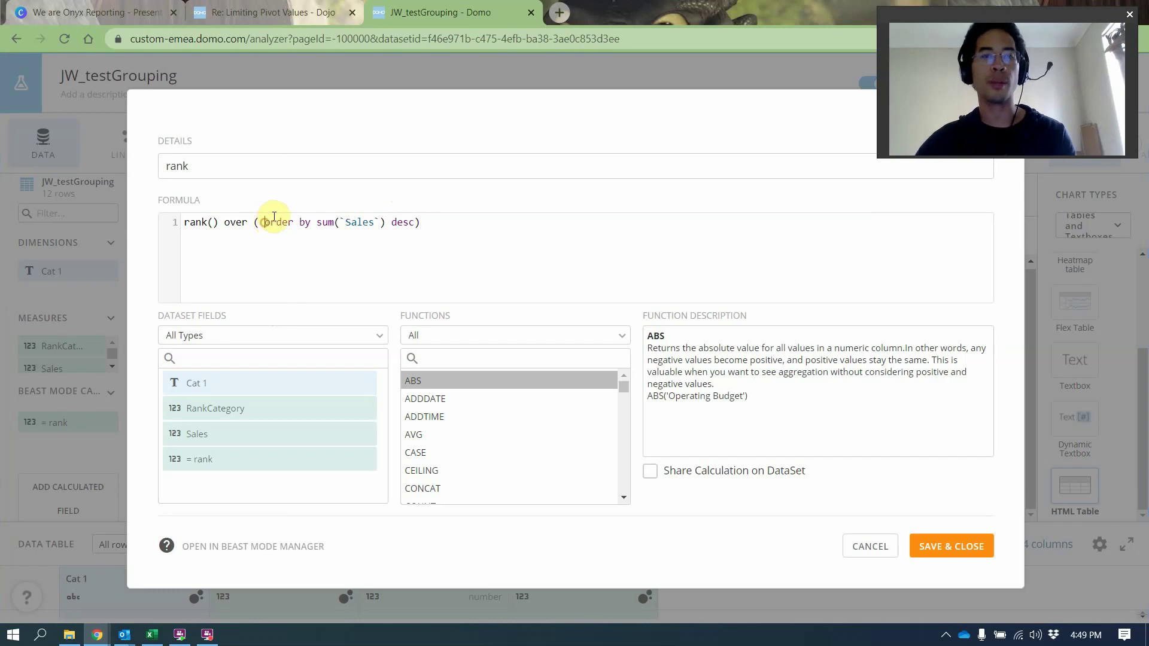
pyautogui.write('partition by ')
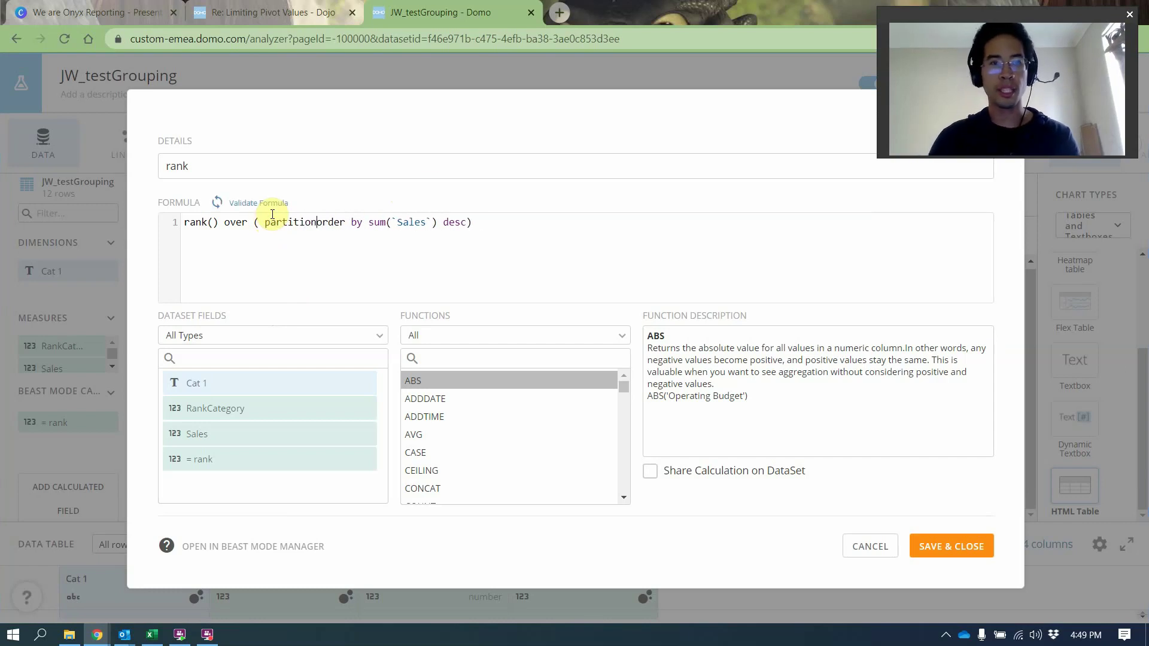
pyautogui.write('ca')
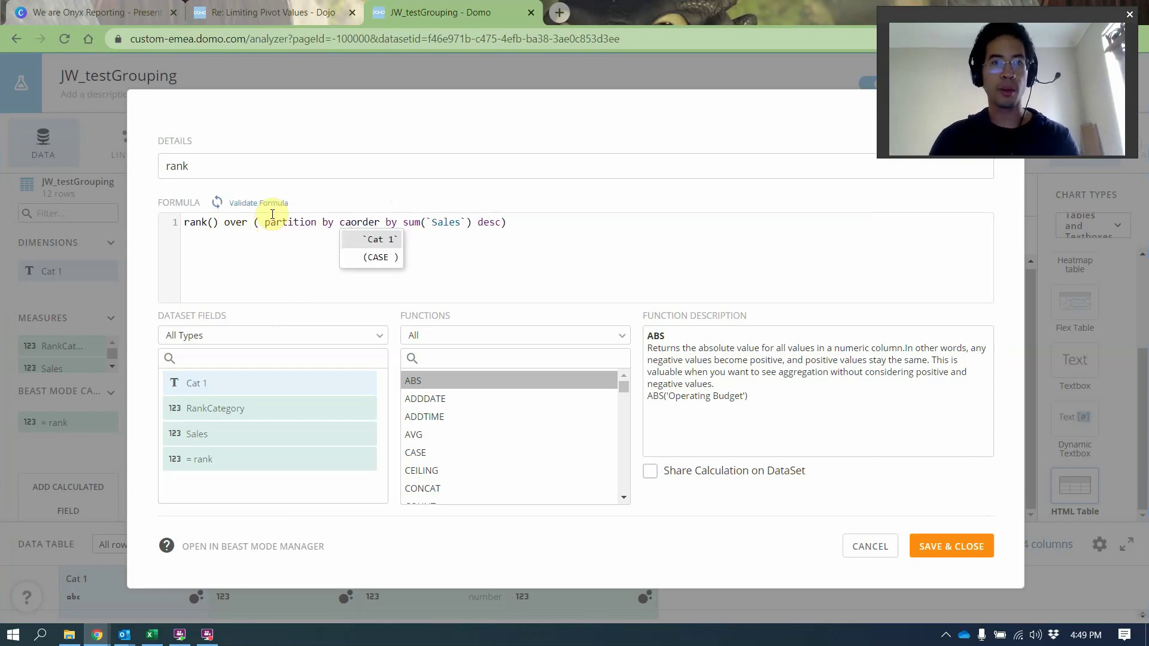
pyautogui.press('Return')
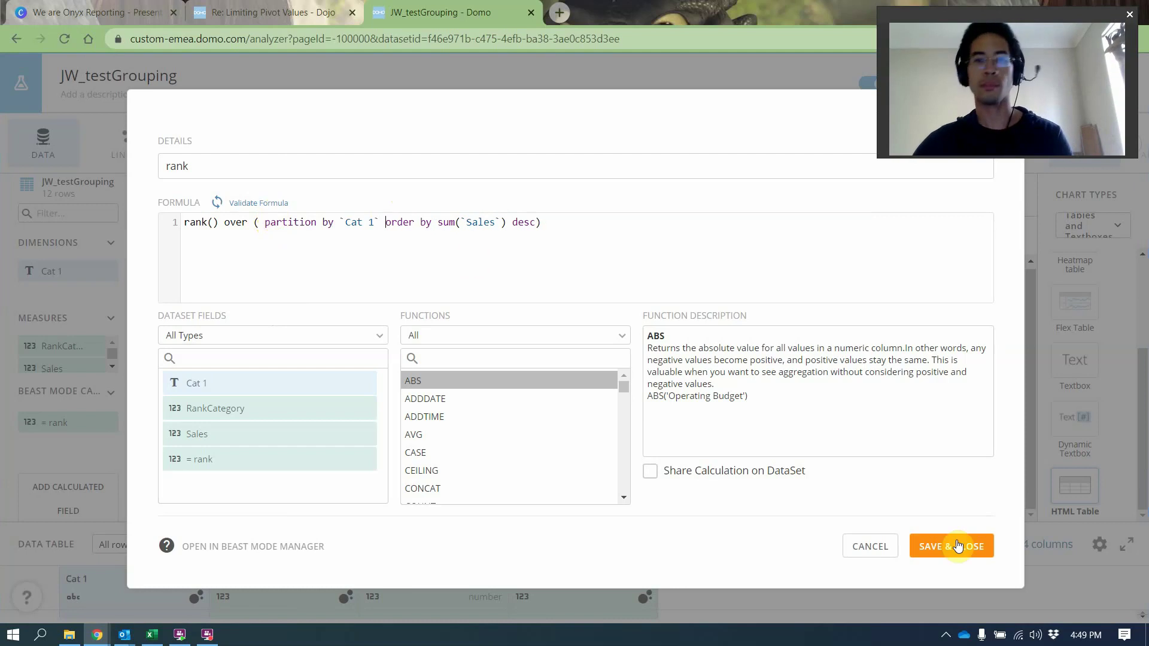
pyautogui.click(958, 546)
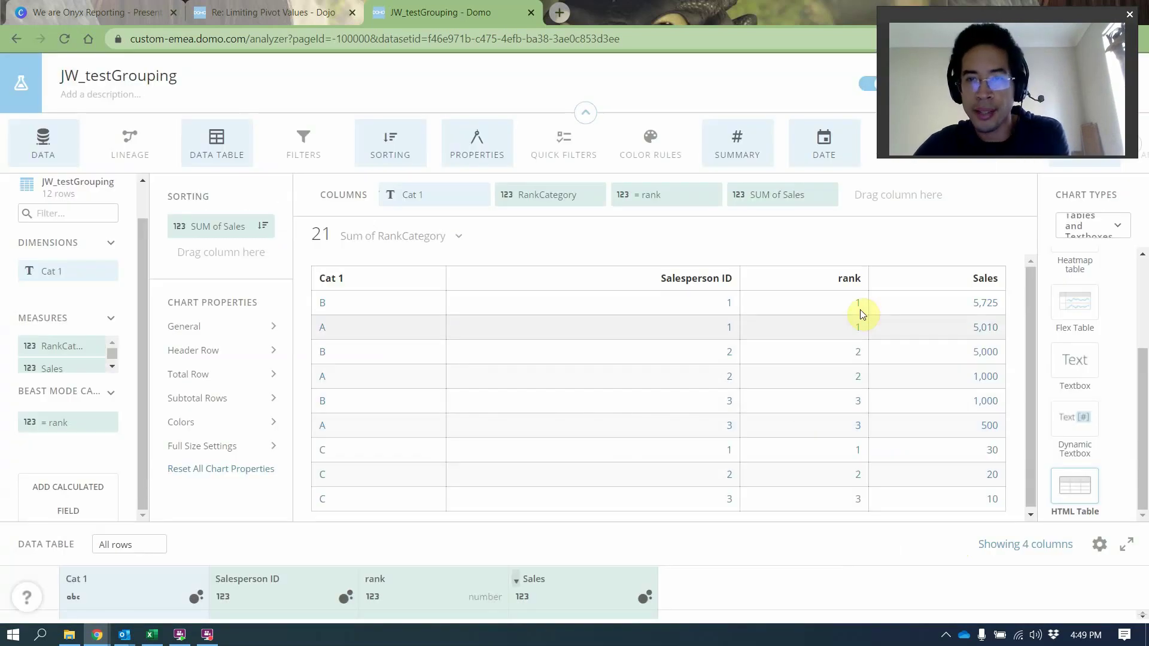
pyautogui.click(263, 226)
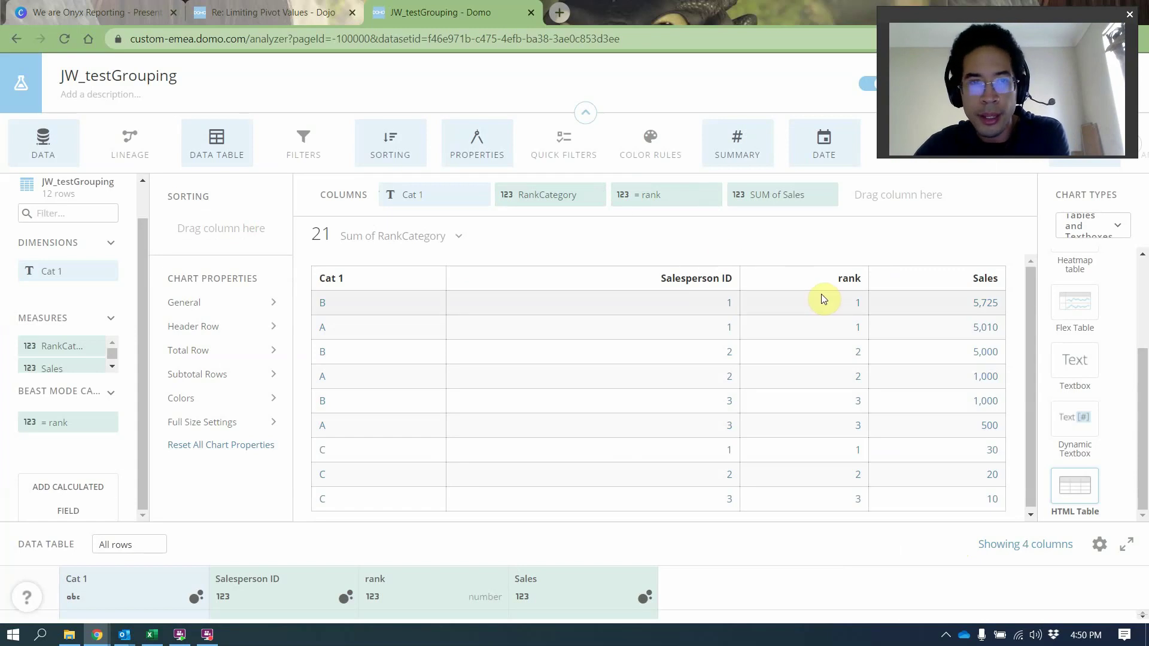
# - Add Cat 1 to Sorting in ascending order so rows group as A, B, C
pyautogui.moveTo(410, 193); pyautogui.dragTo(198, 225)
pyautogui.click(198, 224)
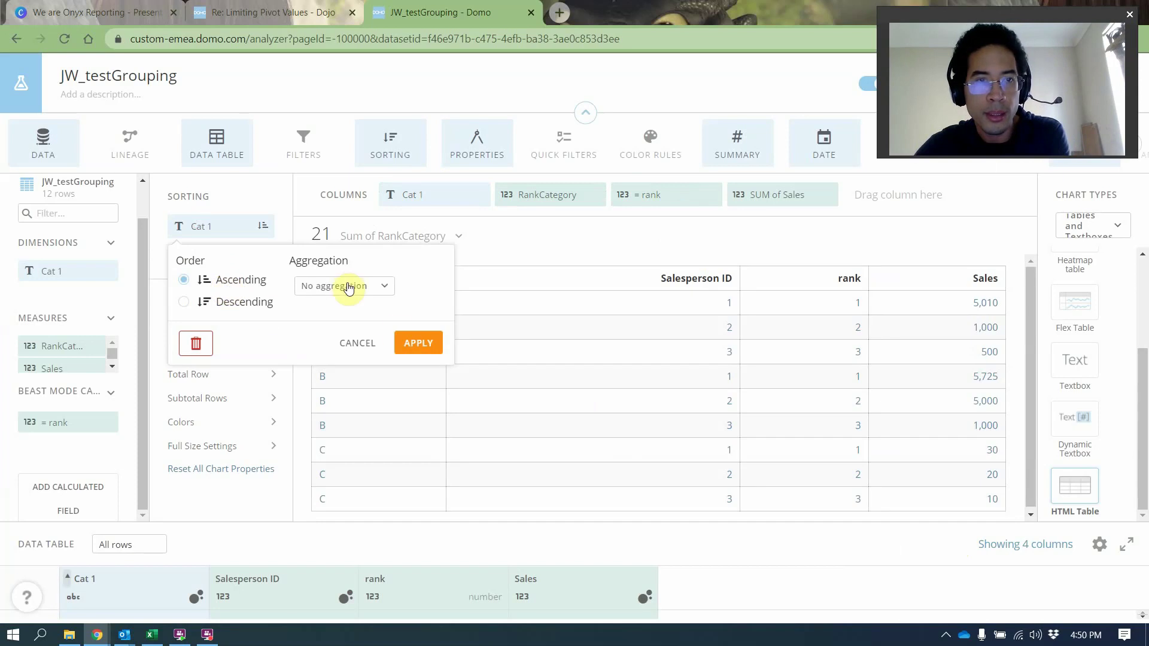
pyautogui.click(417, 342)
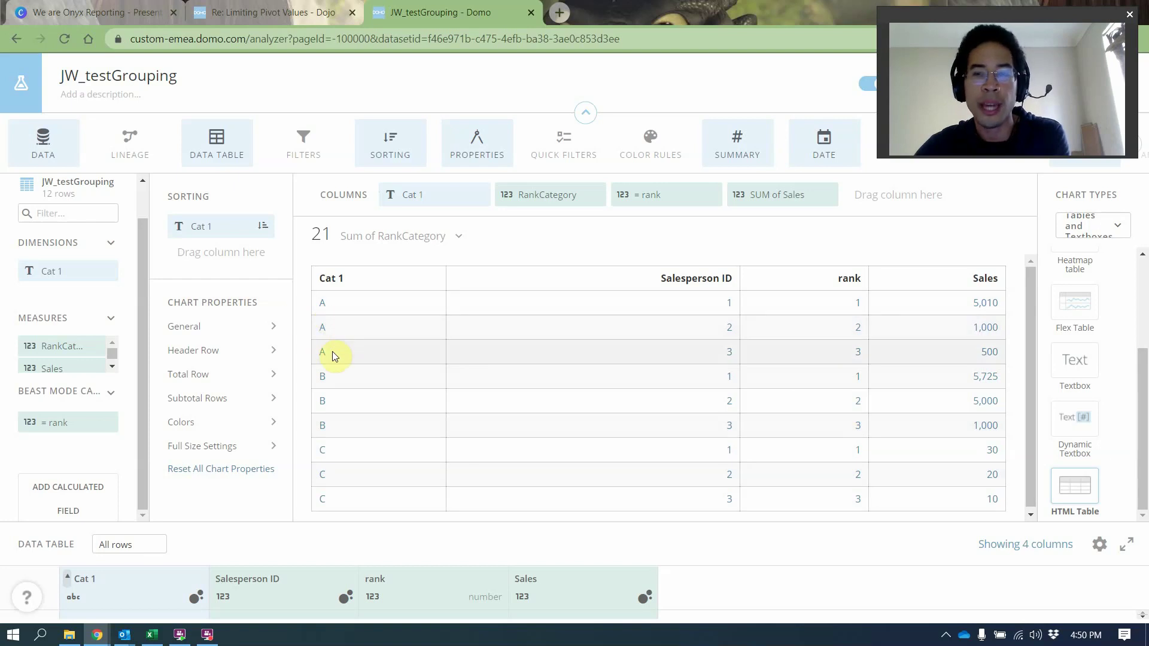
# - Try a rank 'less than or equal to' 2 filter, then remove it after the aggregation error
pyautogui.click(306, 148)
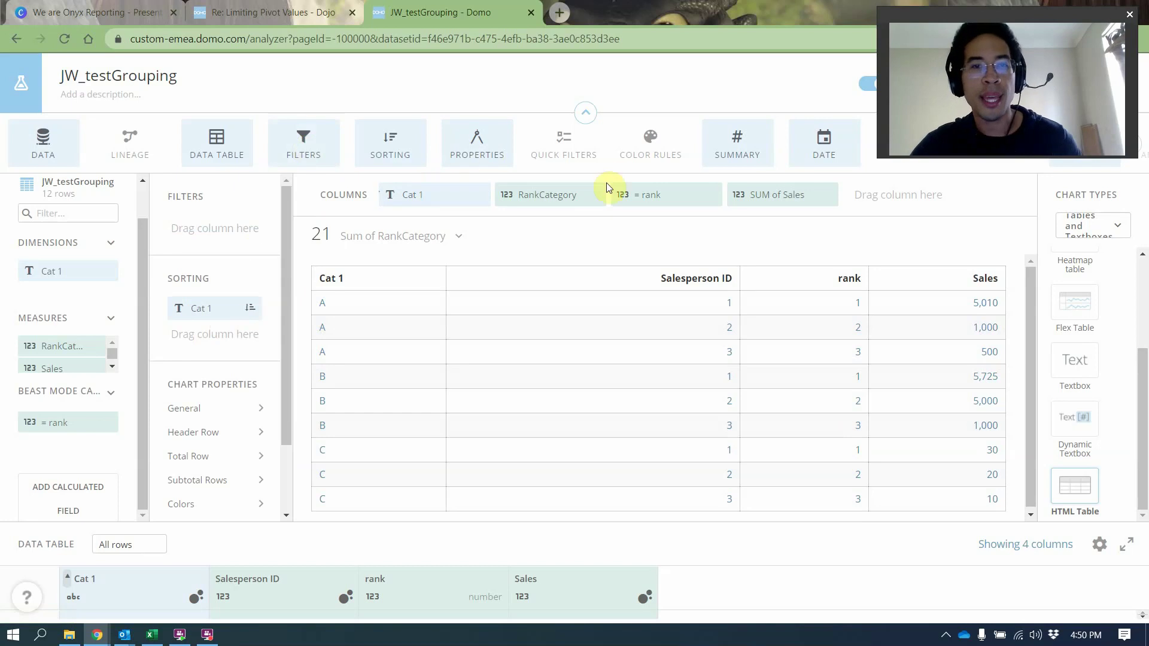
pyautogui.moveTo(634, 189); pyautogui.dragTo(200, 230)
pyautogui.click(322, 329)
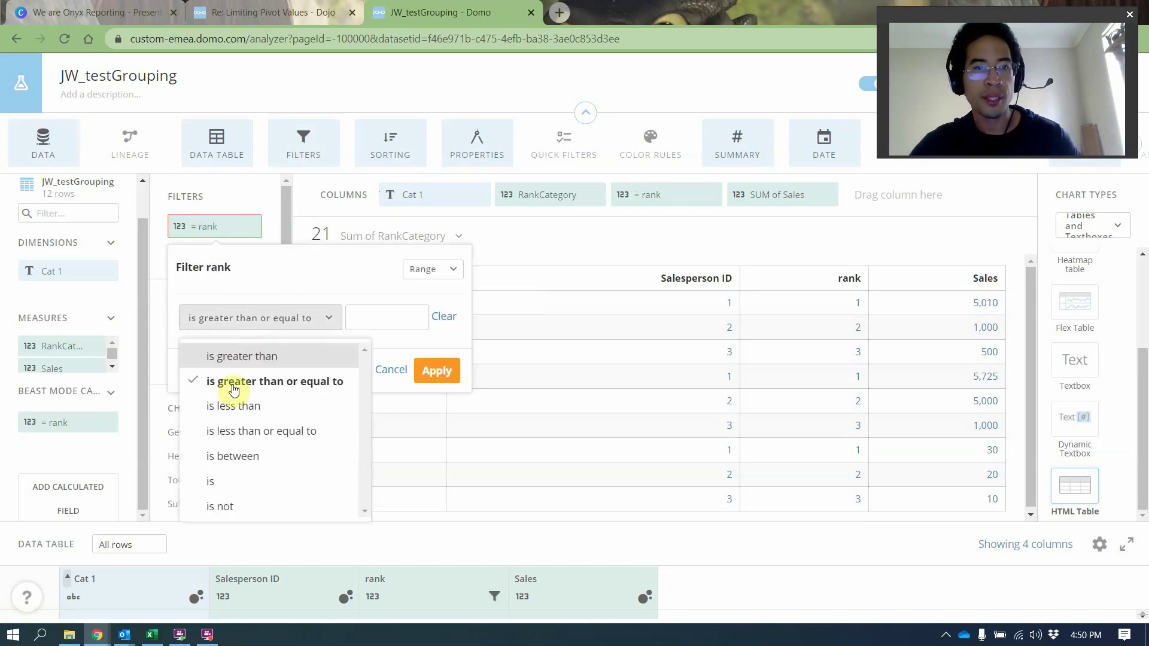
pyautogui.click(256, 431)
pyautogui.click(355, 314)
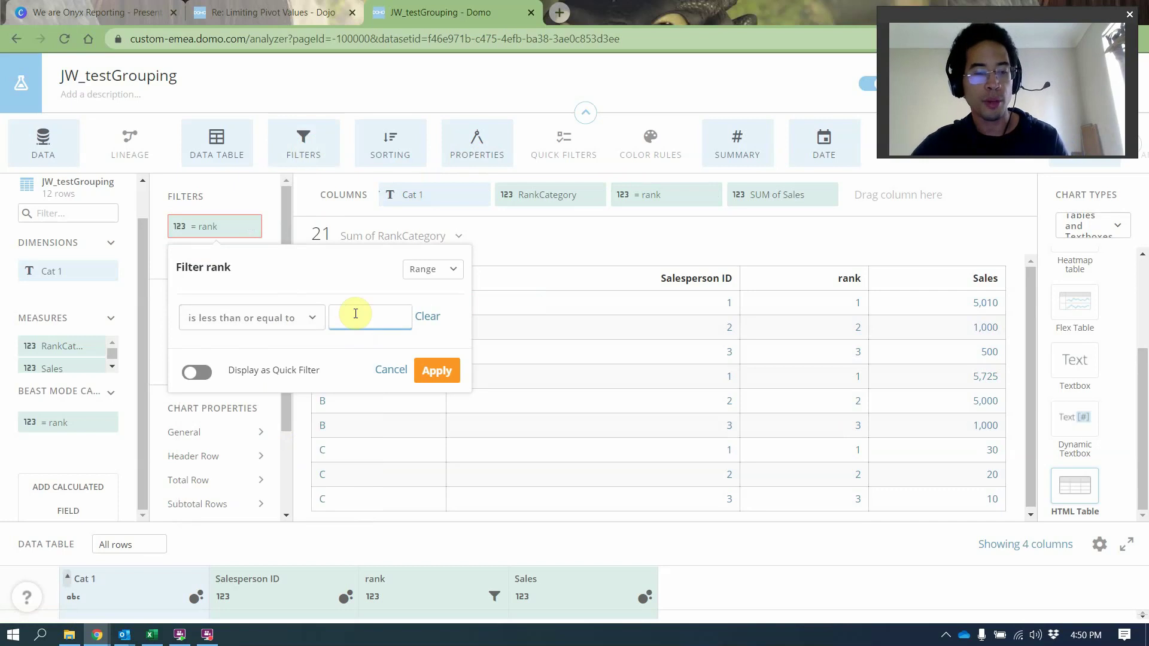
pyautogui.click(436, 370)
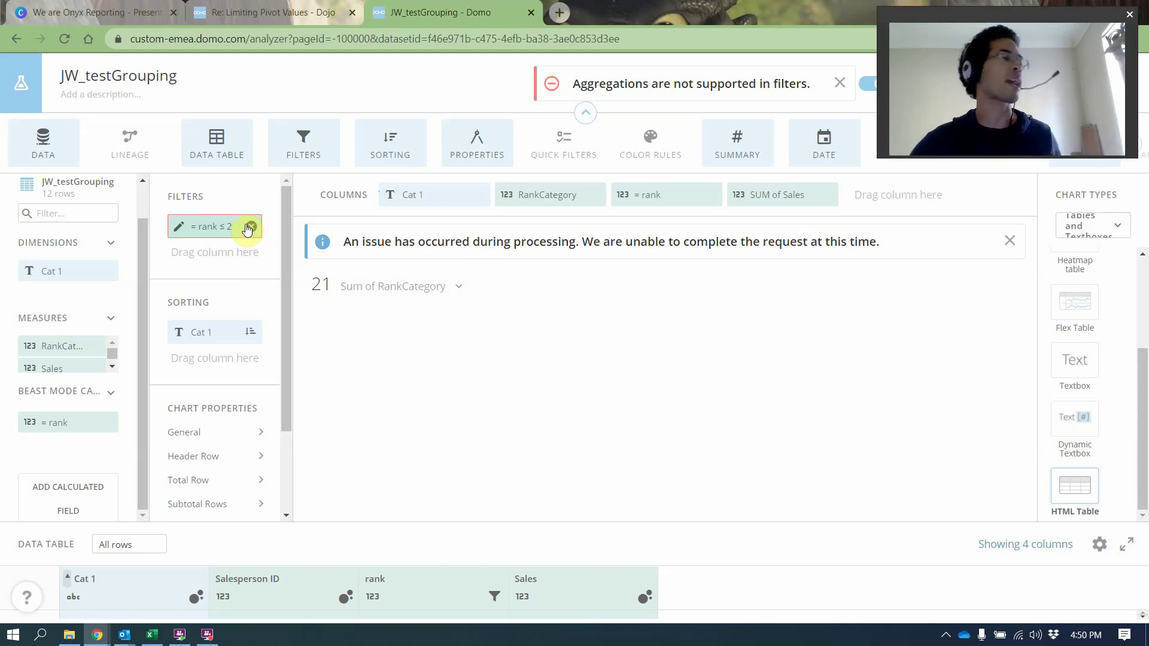
pyautogui.click(248, 227)
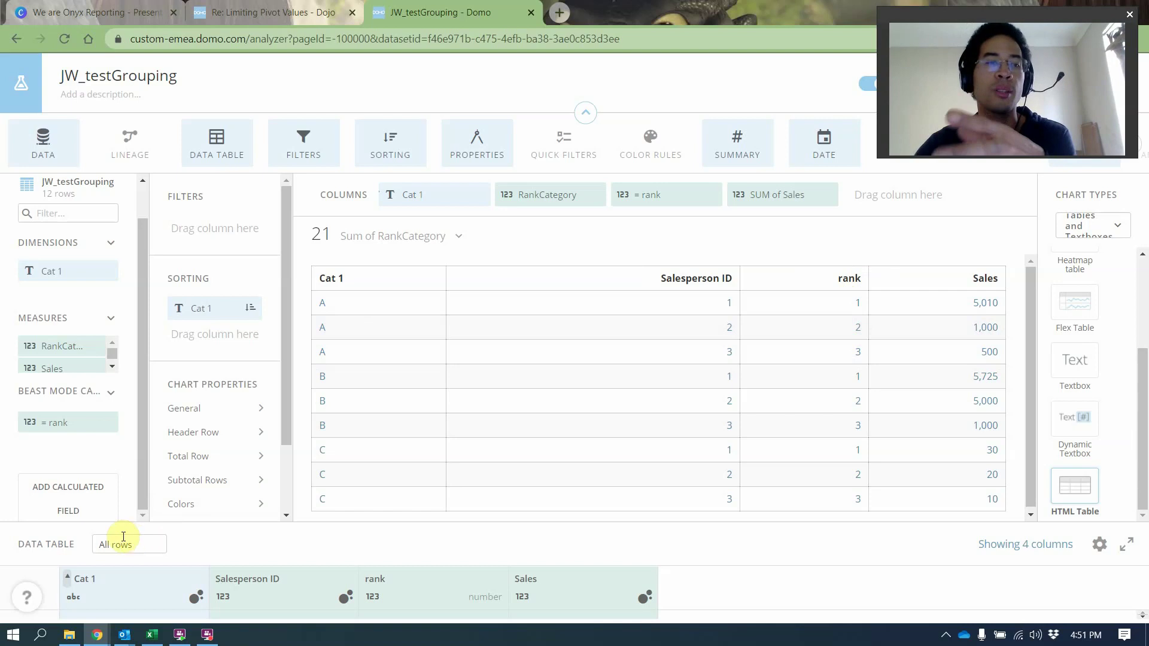
# - Wrap the rank formula in CASE WHEN rank > 2 THEN 1000 ELSE rank END, validate and save
pyautogui.click(76, 428)
pyautogui.click(432, 265)
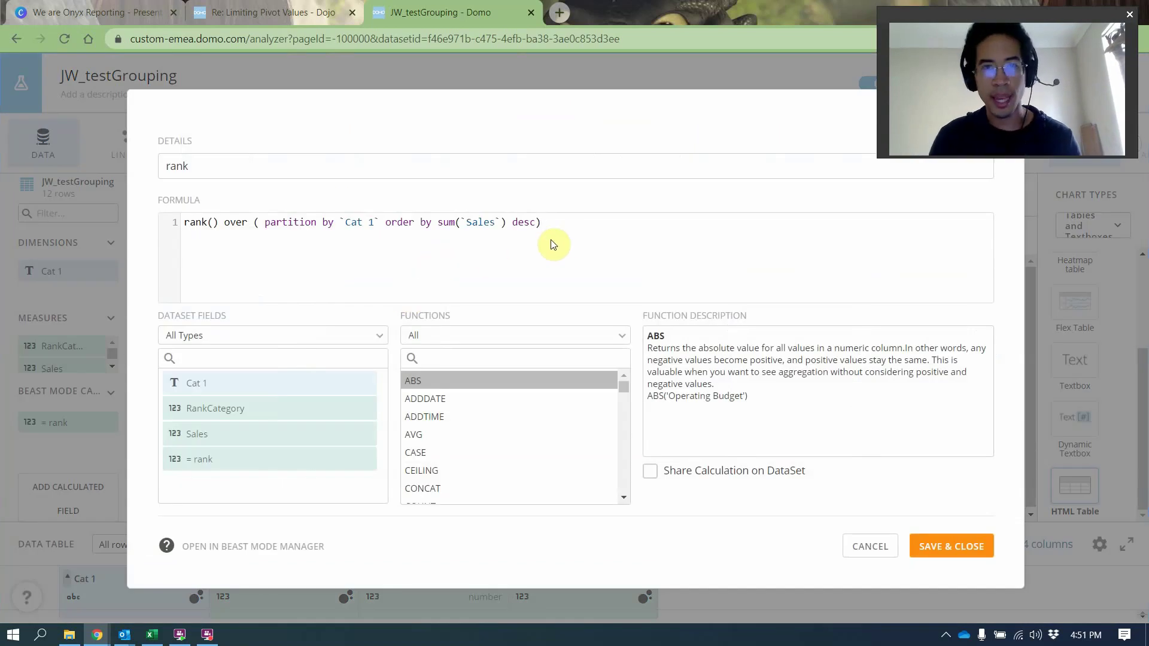
pyautogui.hotkey('ctrl', 'a')
pyautogui.hotkey('ctrl', 'c')
pyautogui.press('Home')
pyautogui.write('case whe')
pyautogui.write('n')
pyautogui.press('Return')
pyautogui.press('Tab')
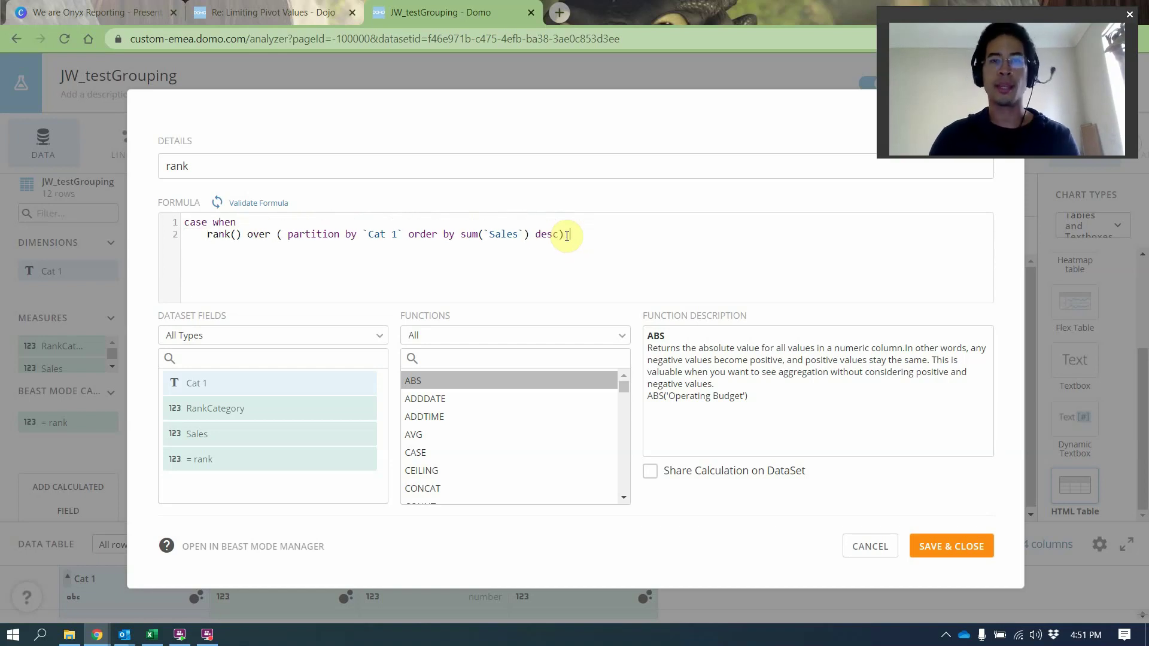
pyautogui.write('=')
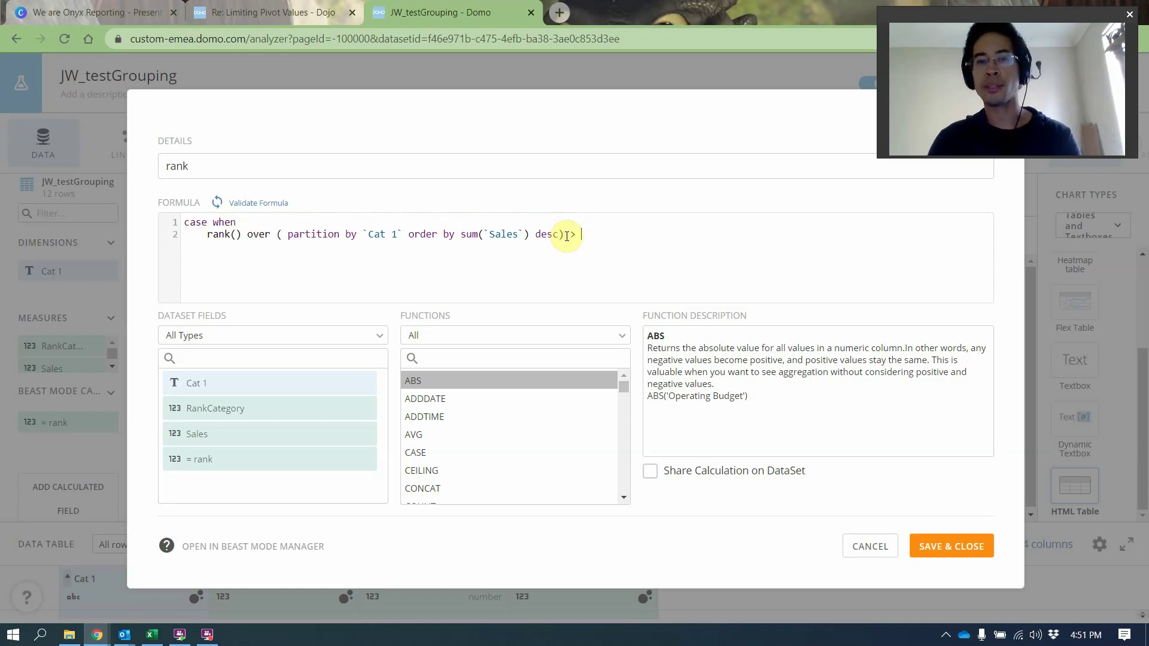
pyautogui.write('then ')
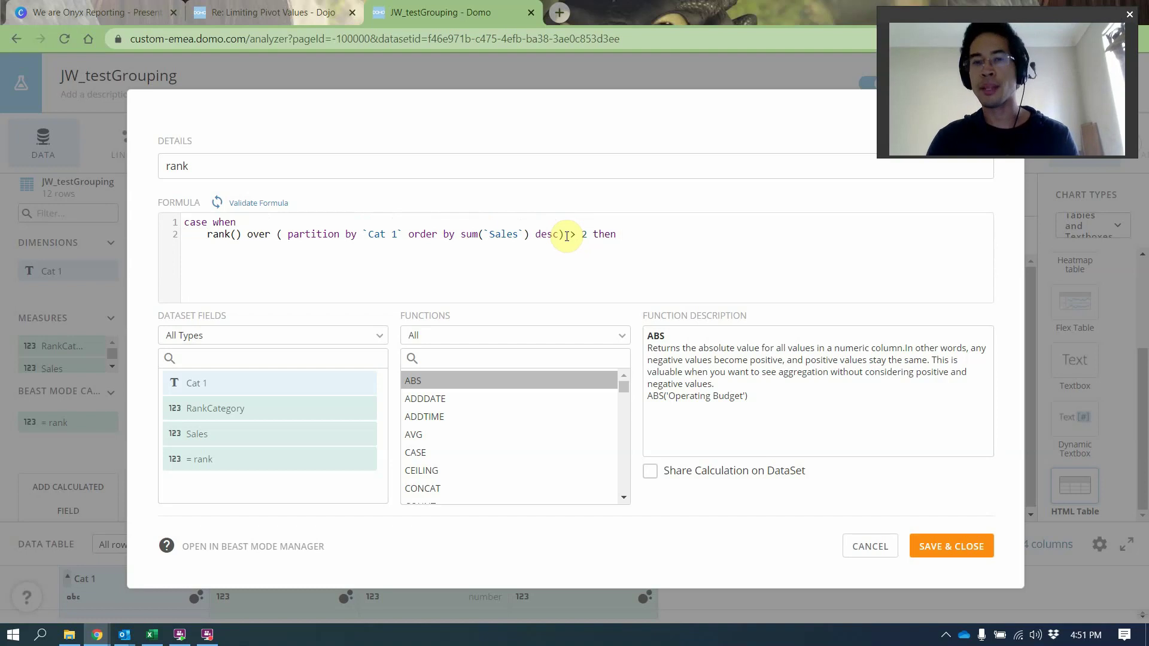
pyautogui.write('1000')
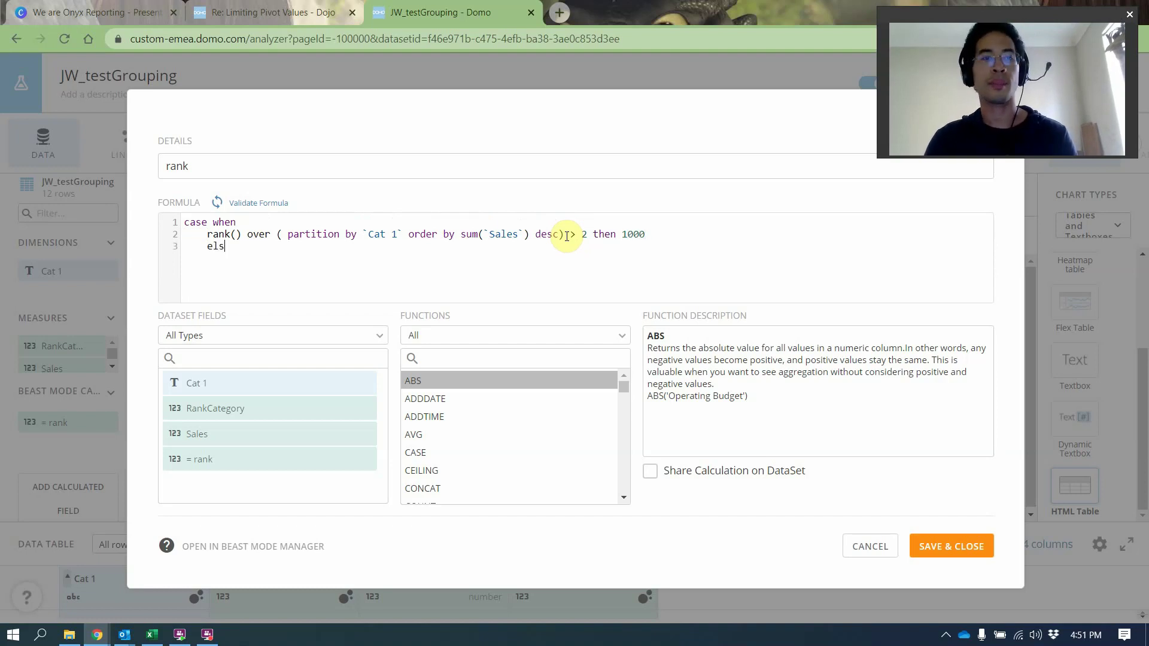
pyautogui.hotkey('ctrl', 'v')
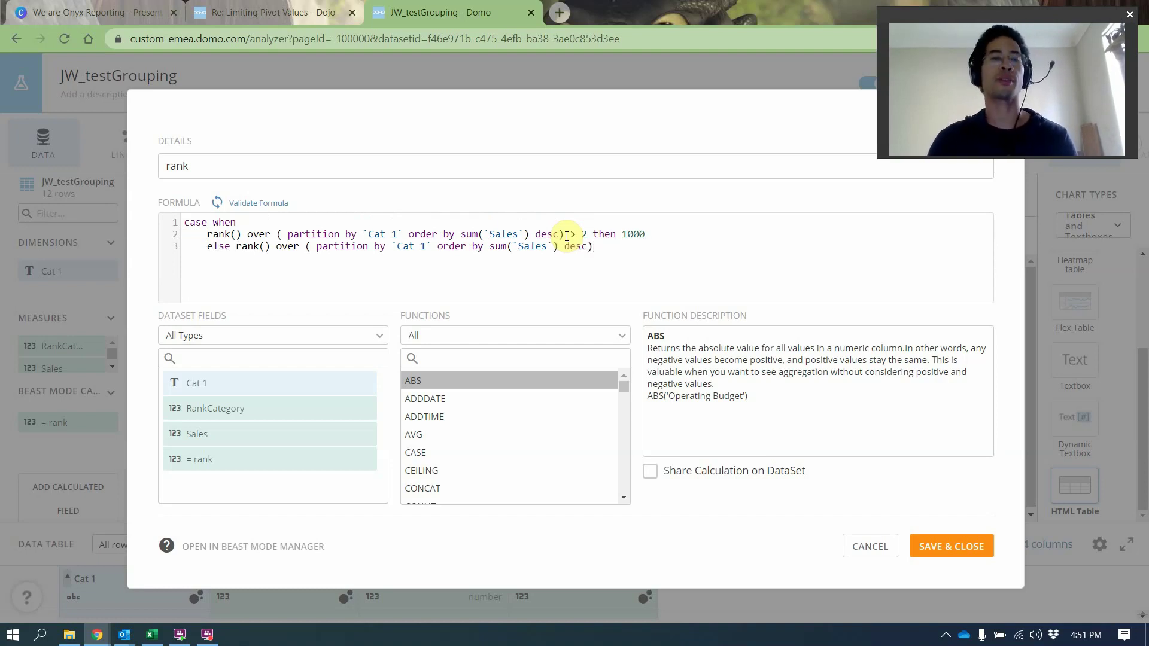
pyautogui.press('BackSpace')
pyautogui.press('BackSpace')
pyautogui.press('BackSpace')
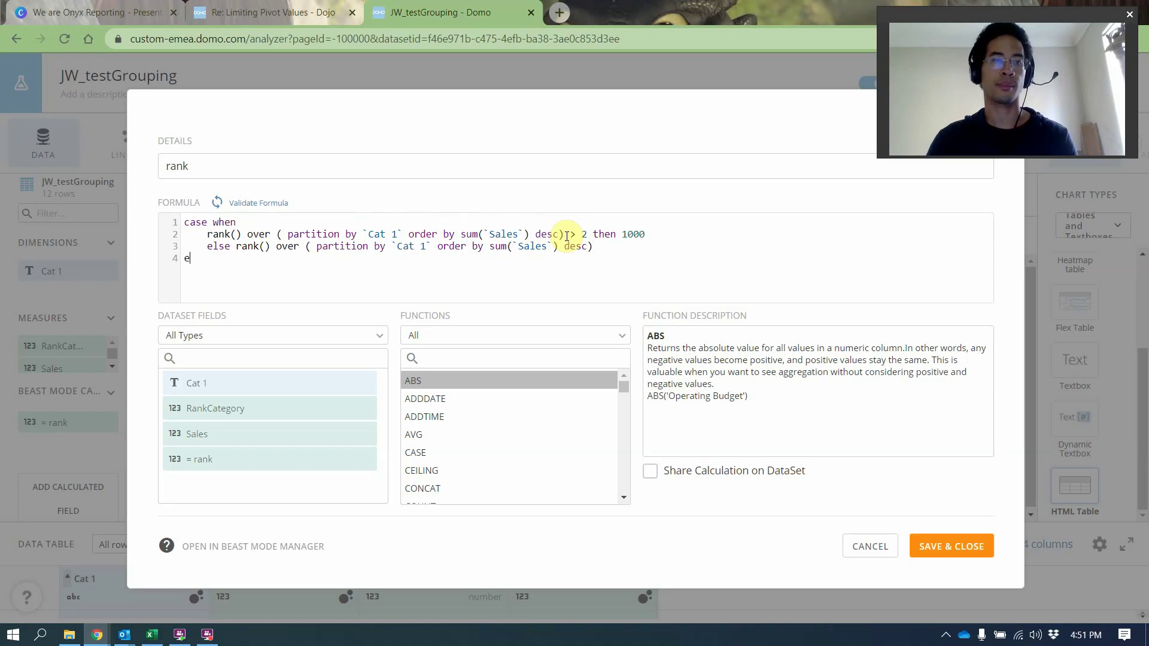
pyautogui.click(261, 203)
pyautogui.click(952, 548)
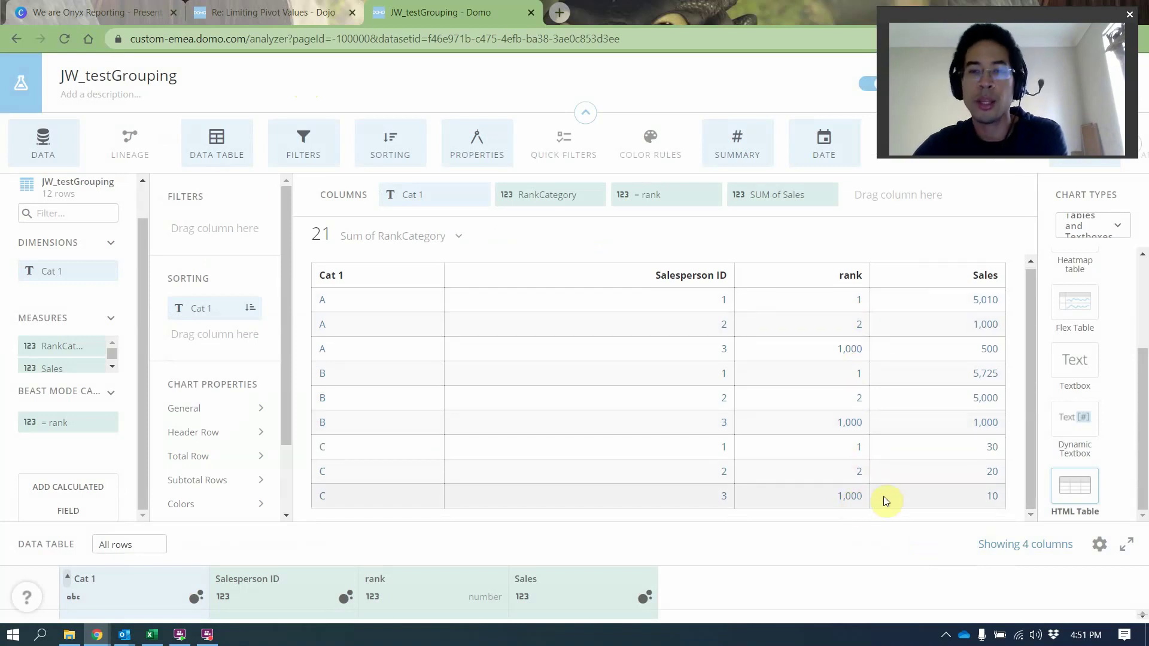
# - Replace the Cat 1 sort with an ascending sort on rank
pyautogui.click(254, 309)
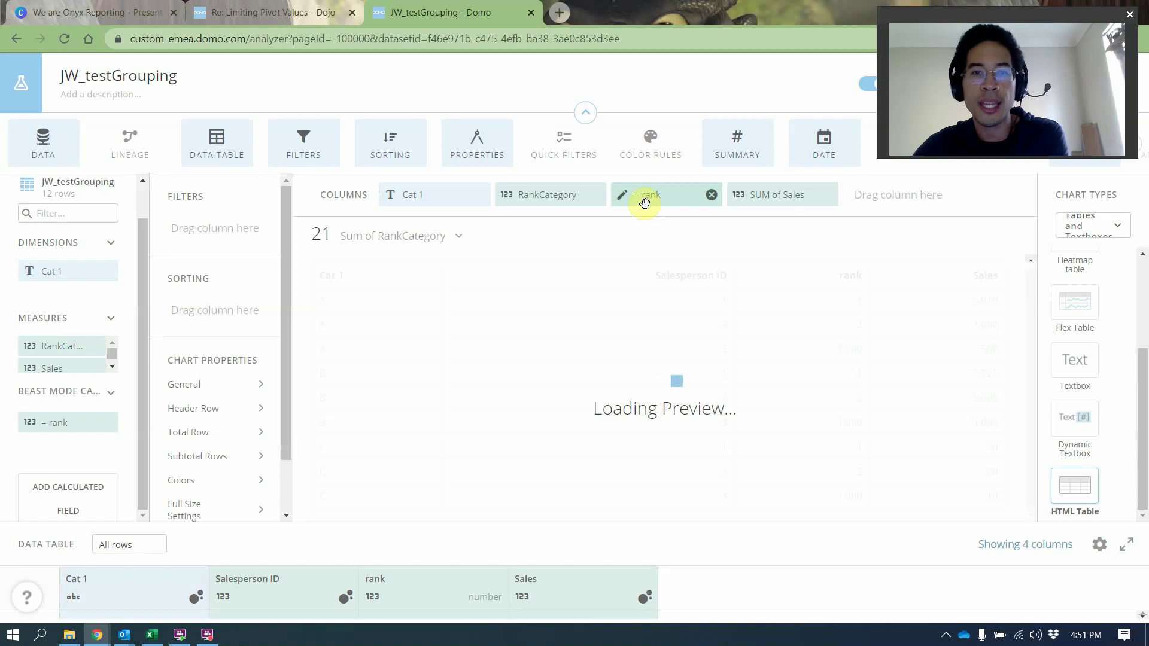
pyautogui.moveTo(648, 198); pyautogui.dragTo(200, 322)
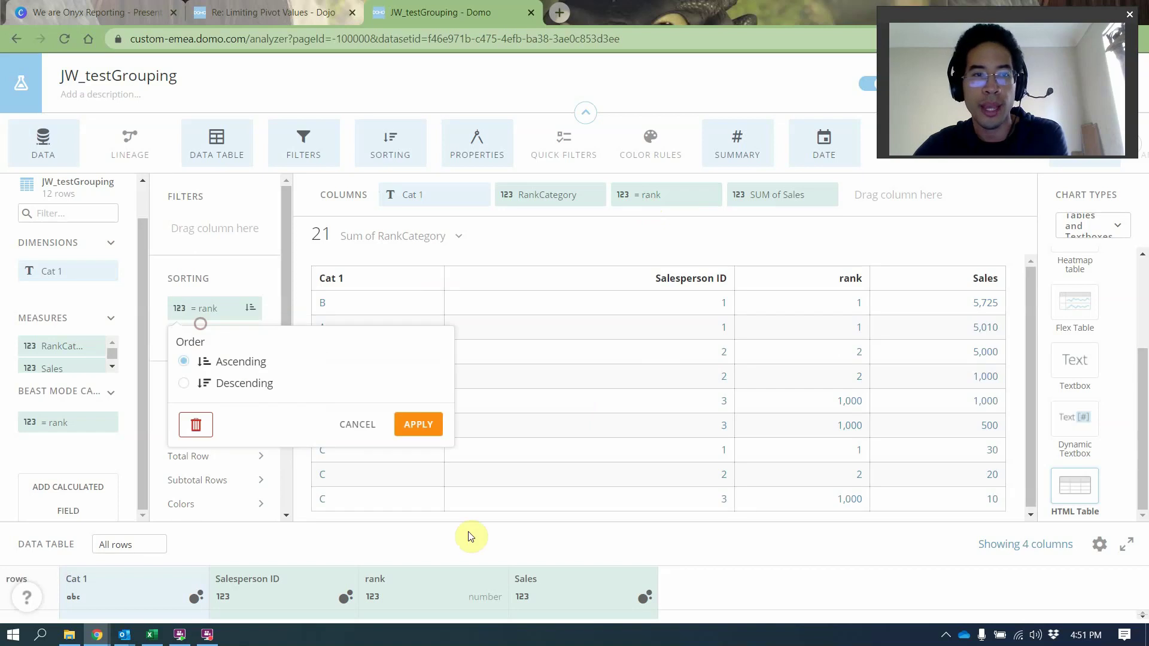
pyautogui.click(419, 424)
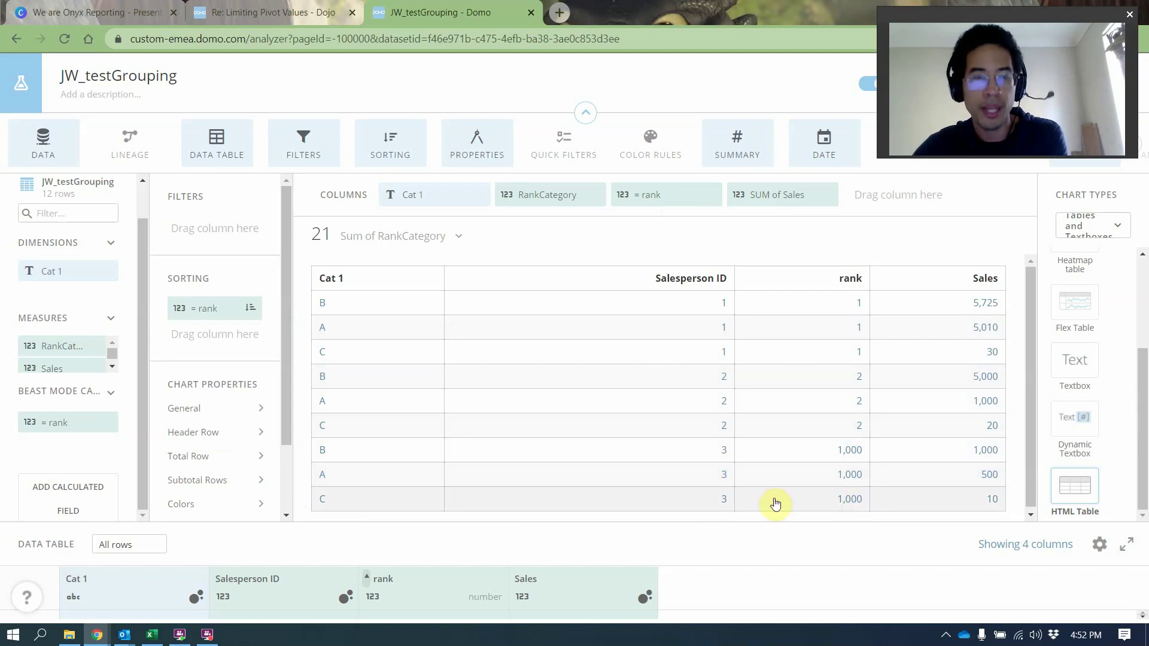
# - Set the Data Table row limit to 6
pyautogui.click(134, 544)
pyautogui.write('6')
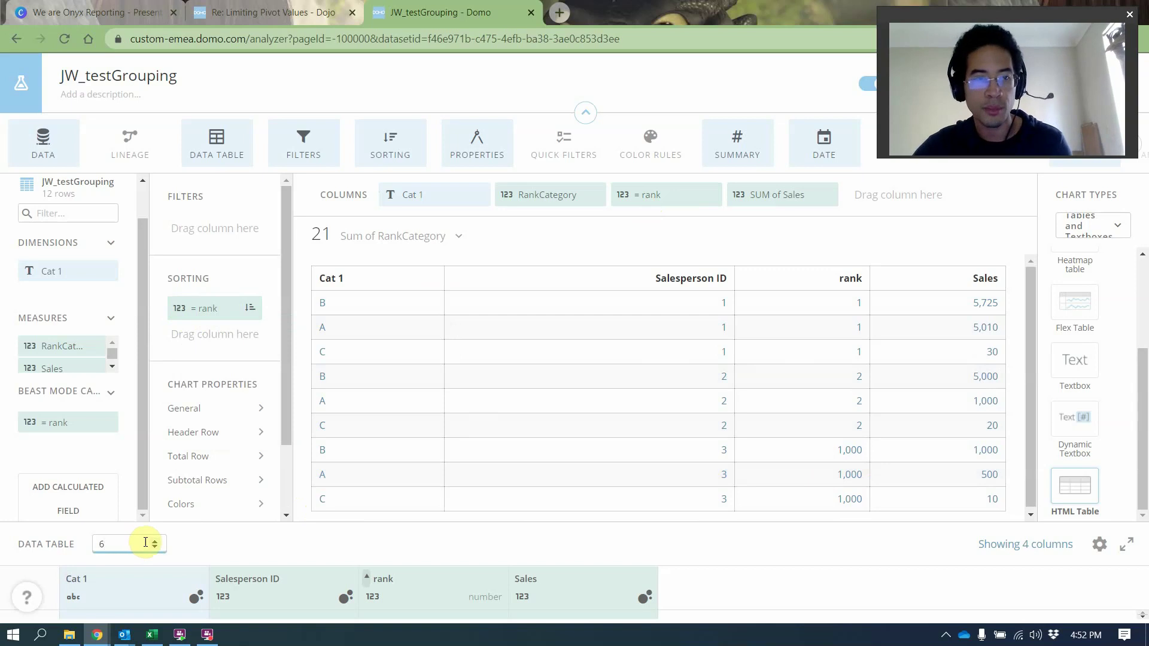
pyautogui.press('Return')
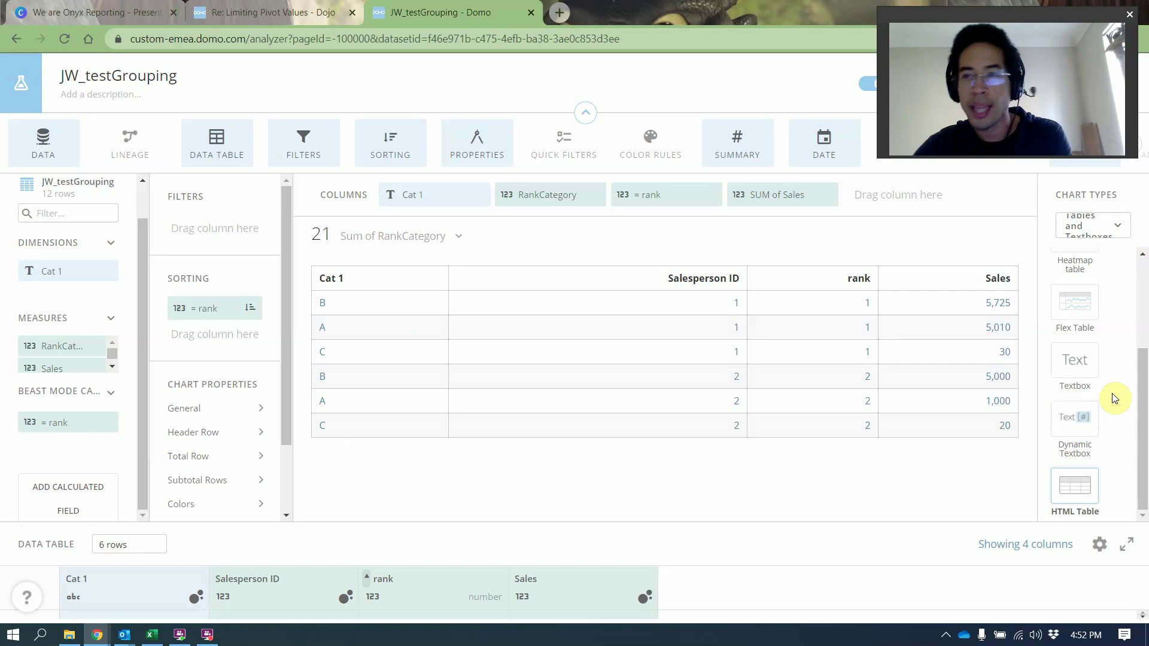
# - Switch the chart to Mega Table and set the Cat 1 header sort to ascending
pyautogui.scroll(3, 1111, 394)
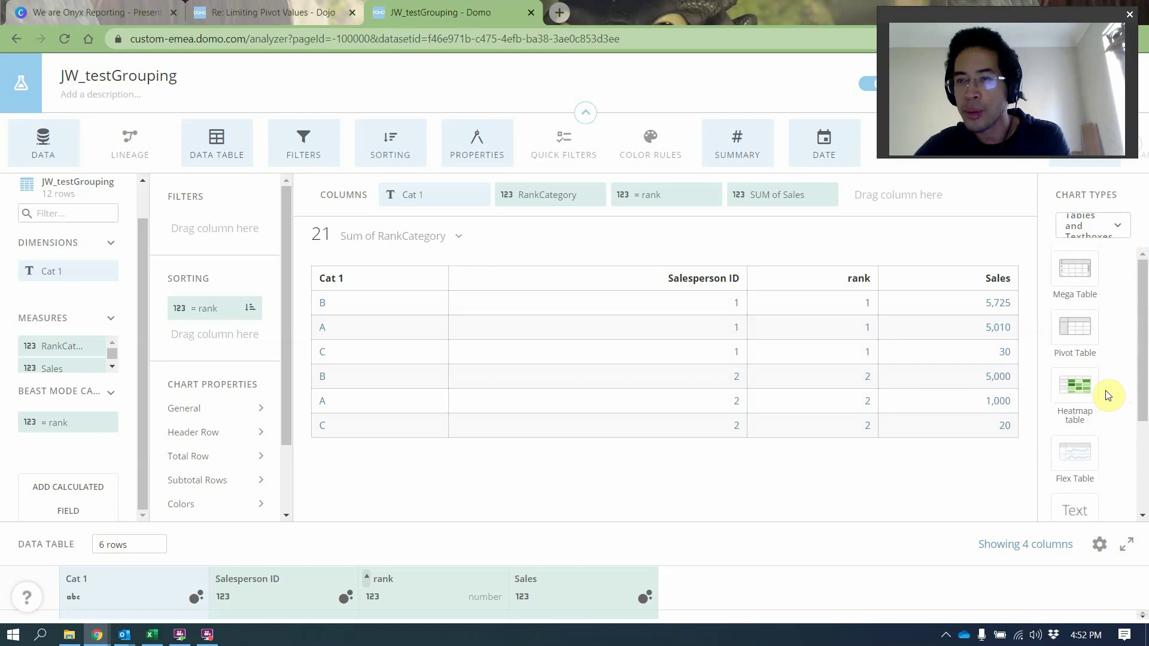
pyautogui.click(1082, 286)
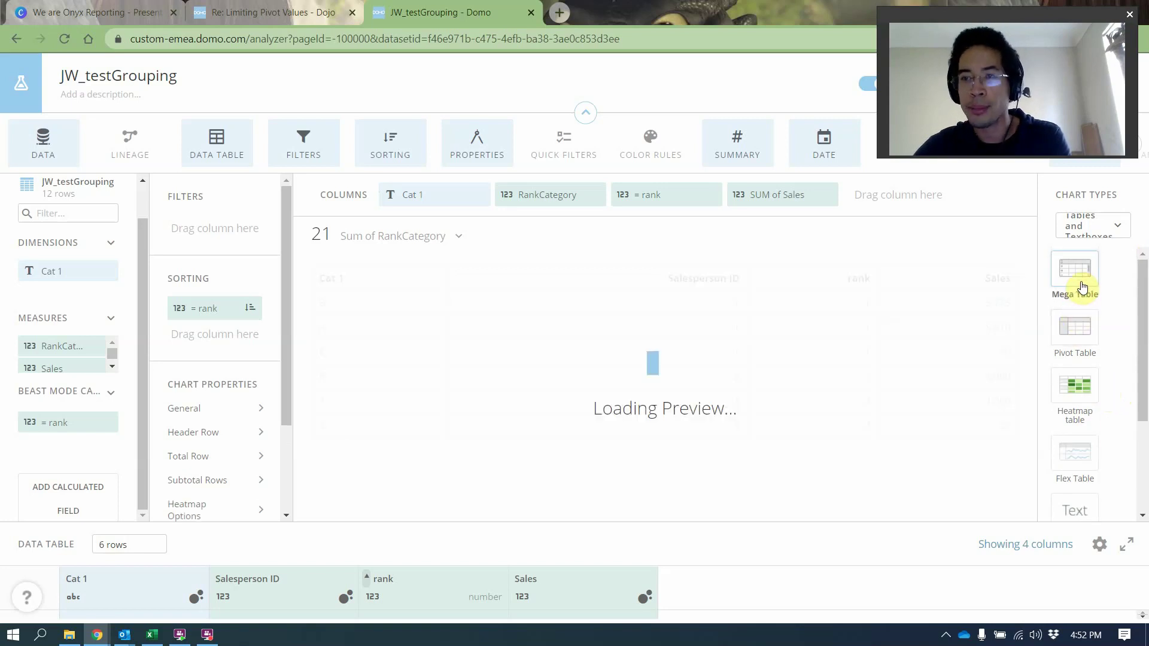
pyautogui.click(319, 276)
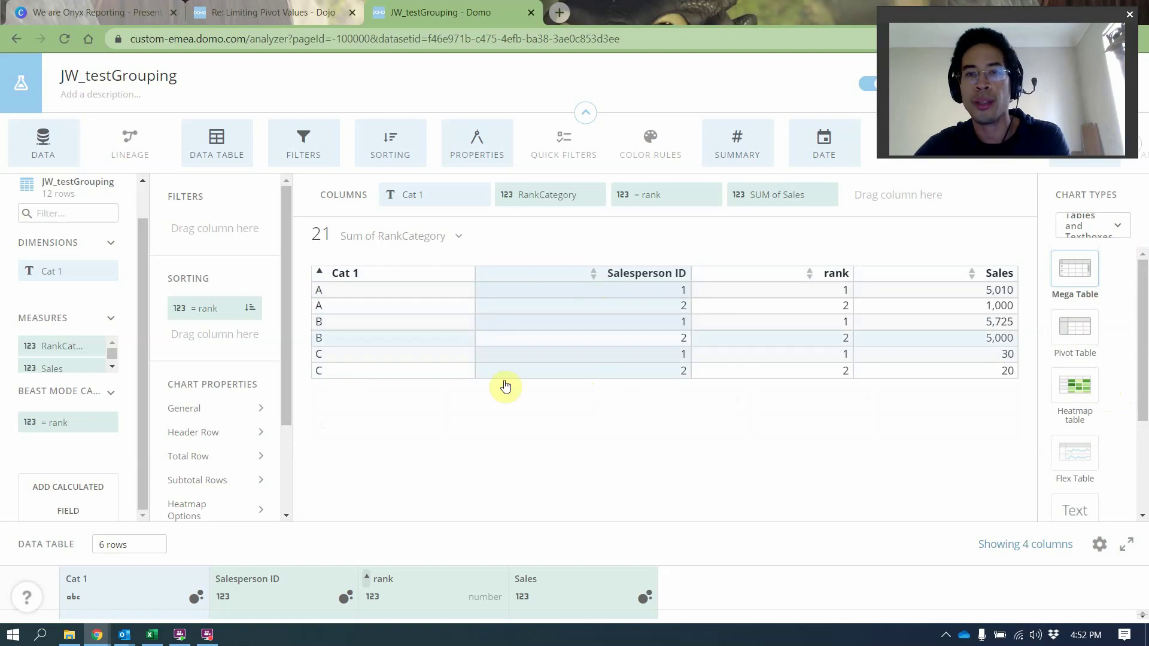
pyautogui.click(970, 275)
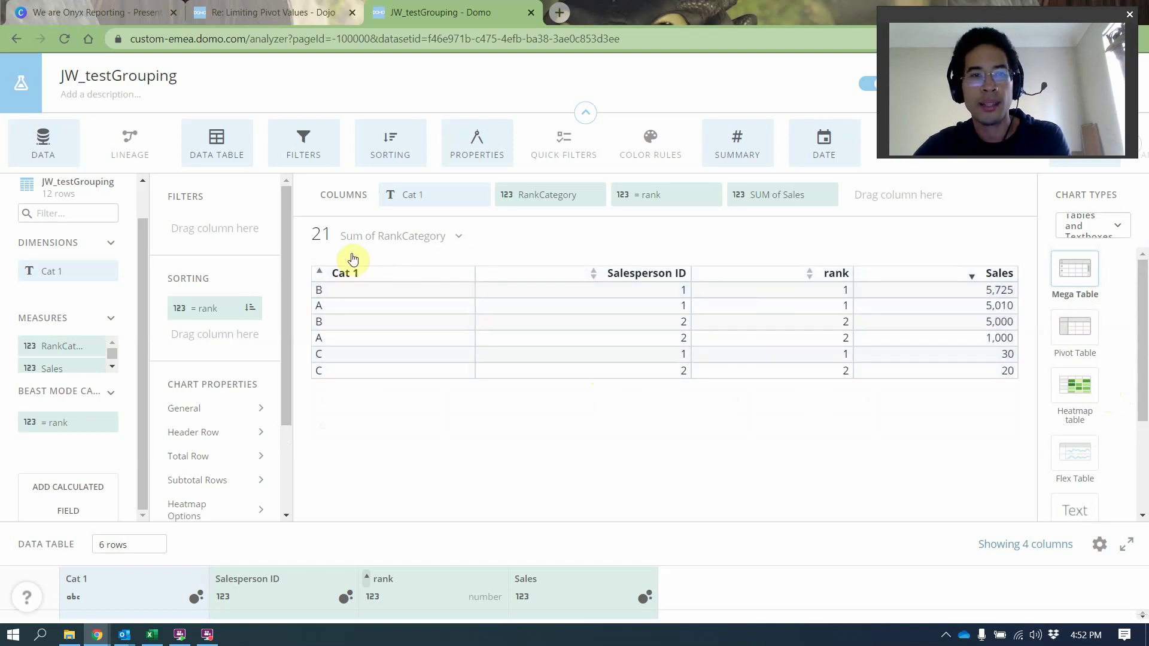
pyautogui.click(319, 272)
pyautogui.click(318, 269)
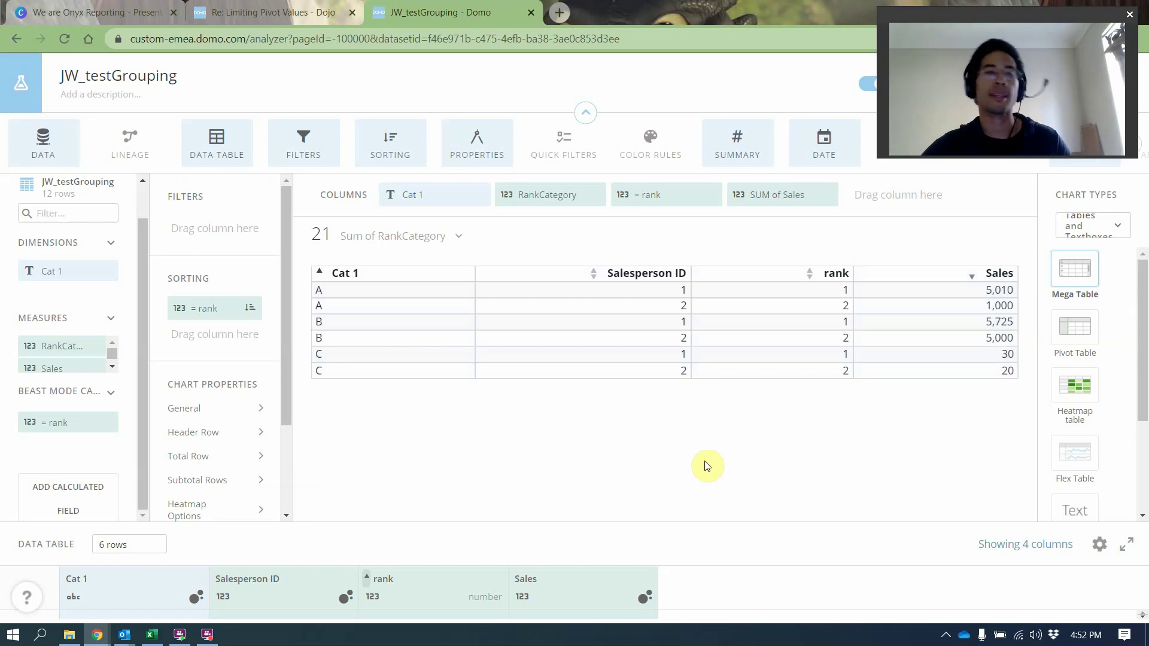
pyautogui.click(68, 422)
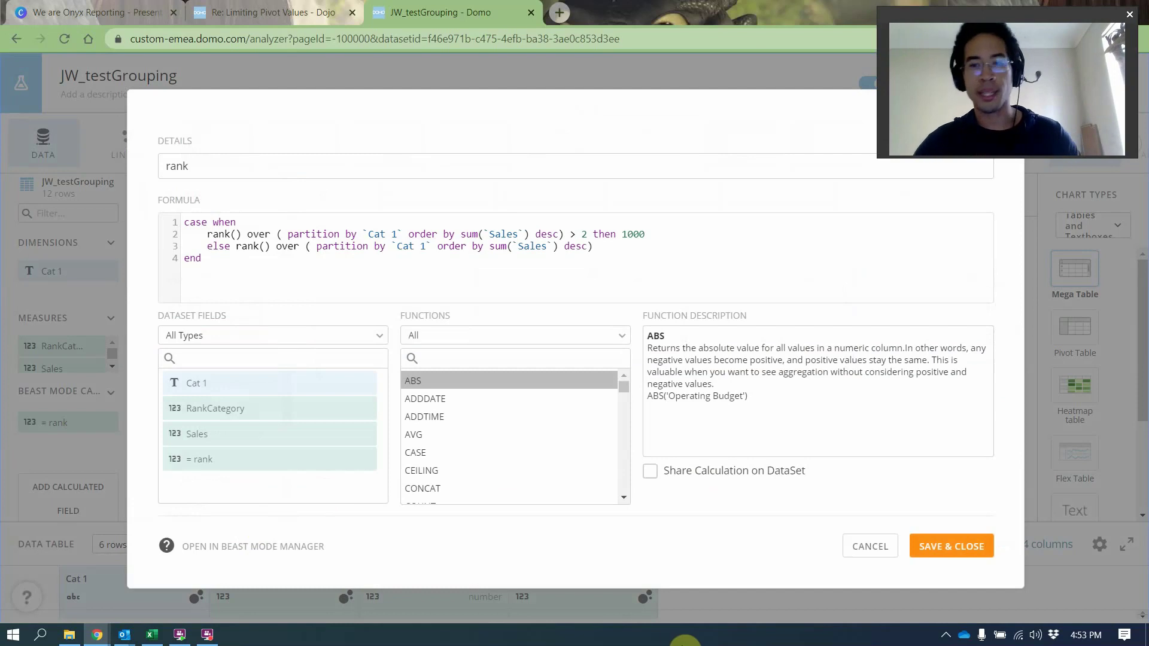
# - Close the formula editor without saving and clear the 6-row limit
pyautogui.click(849, 546)
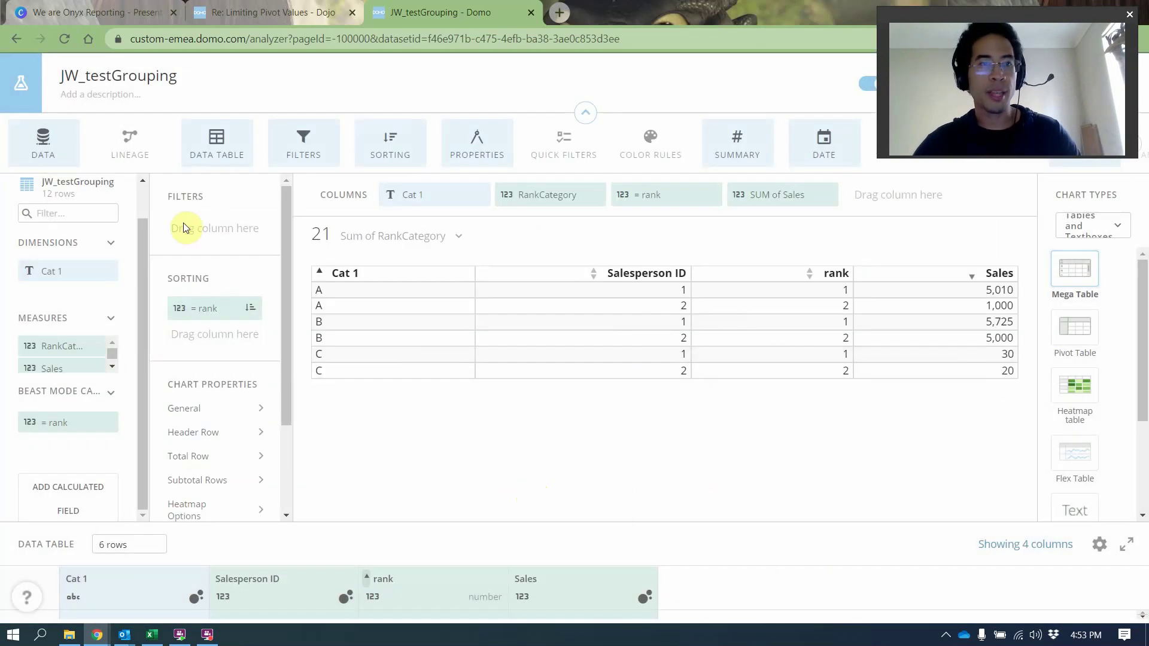
pyautogui.click(131, 544)
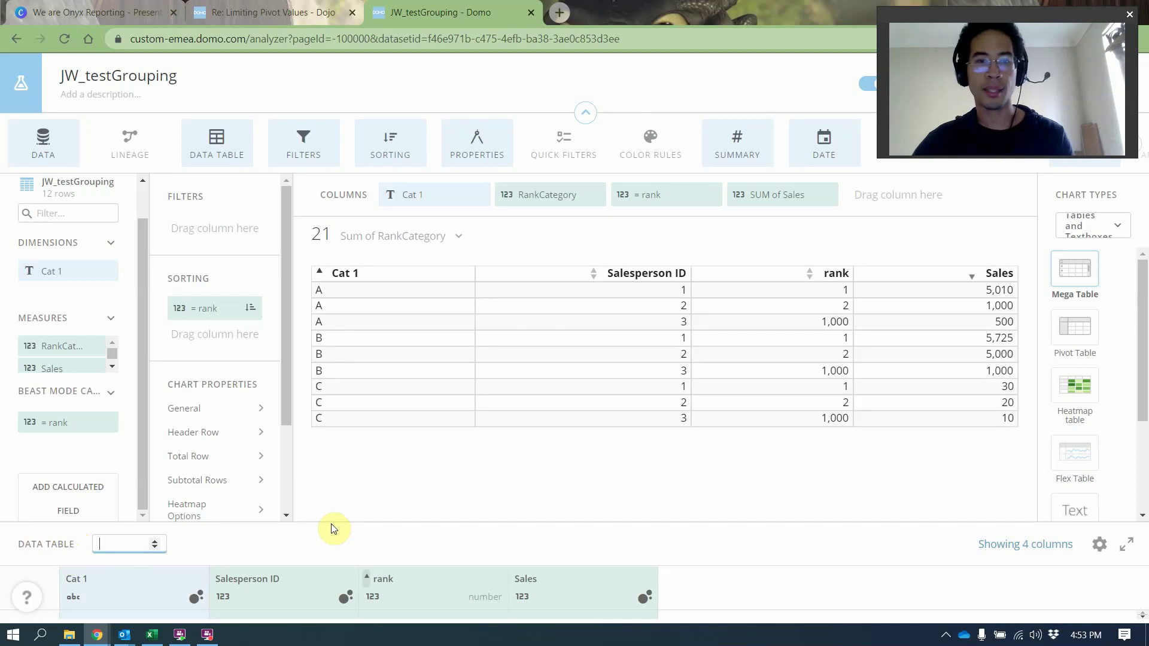